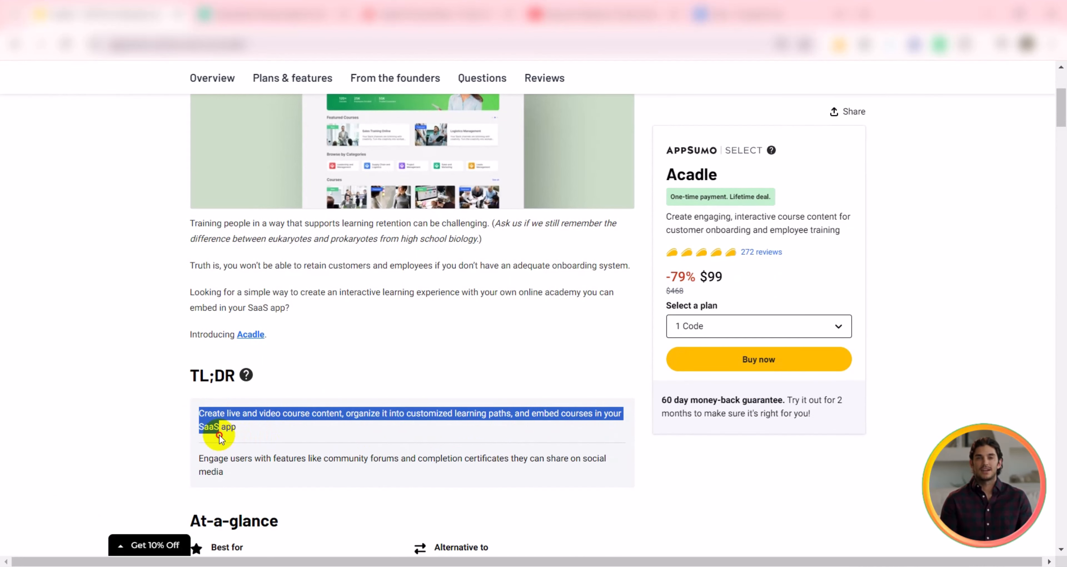
Step: Review the Acadle deal's TL;DR summary and at-a-glance alternatives on the product page
scroll(250, 433, "down", 5)
left_click_drag(433, 269, 500, 298)
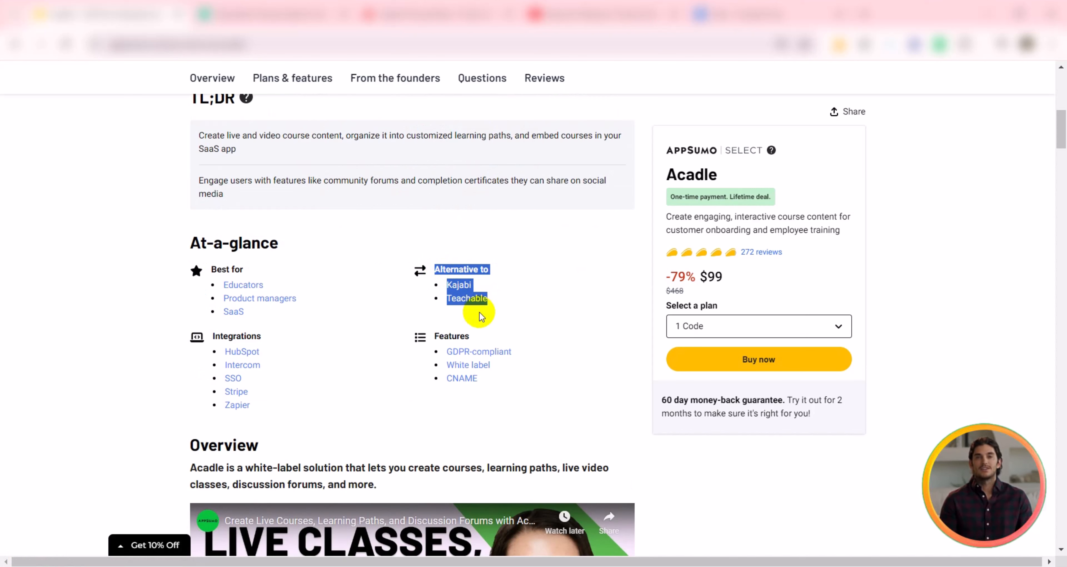
scroll(481, 318, "up", 10)
left_click_drag(662, 216, 723, 216)
left_click_drag(664, 319, 727, 320)
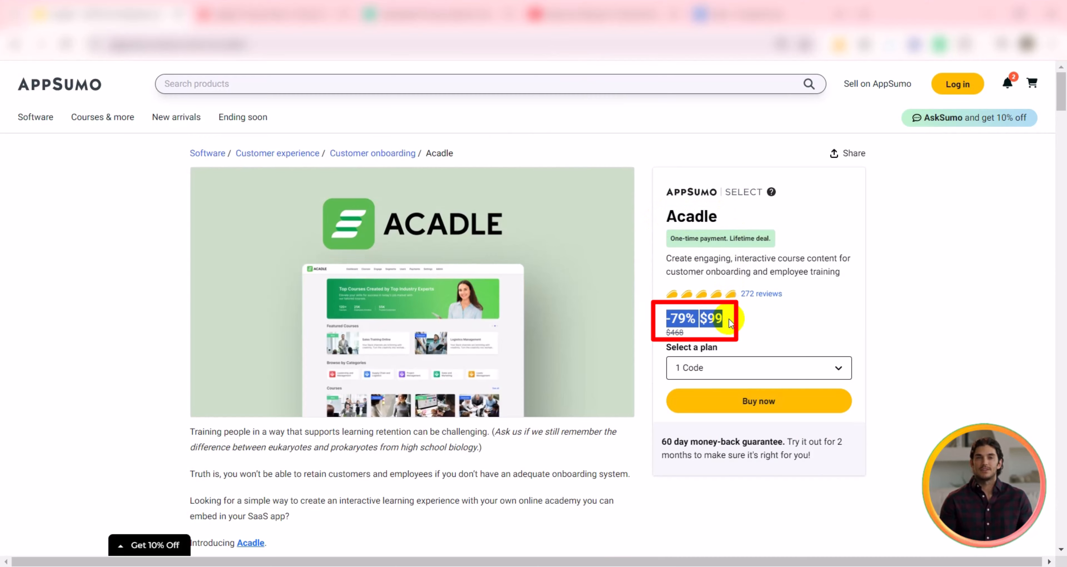
Step: Compare the Acadle deal price with the Kajabi and Teachable pricing pages in the other tabs
left_click(676, 237)
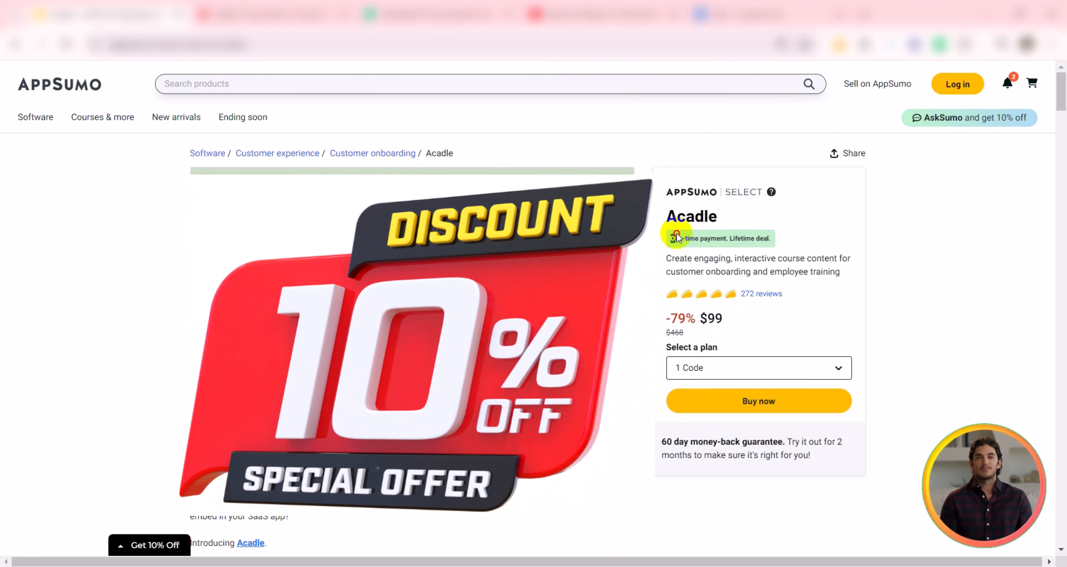
left_click_drag(676, 237, 769, 232)
left_click(886, 300)
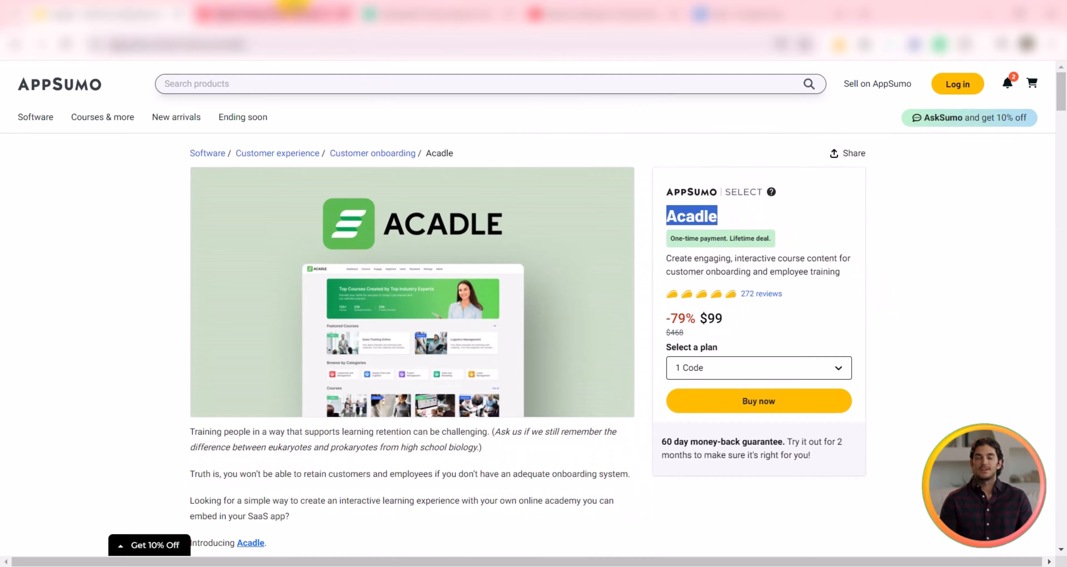
left_click(266, 14)
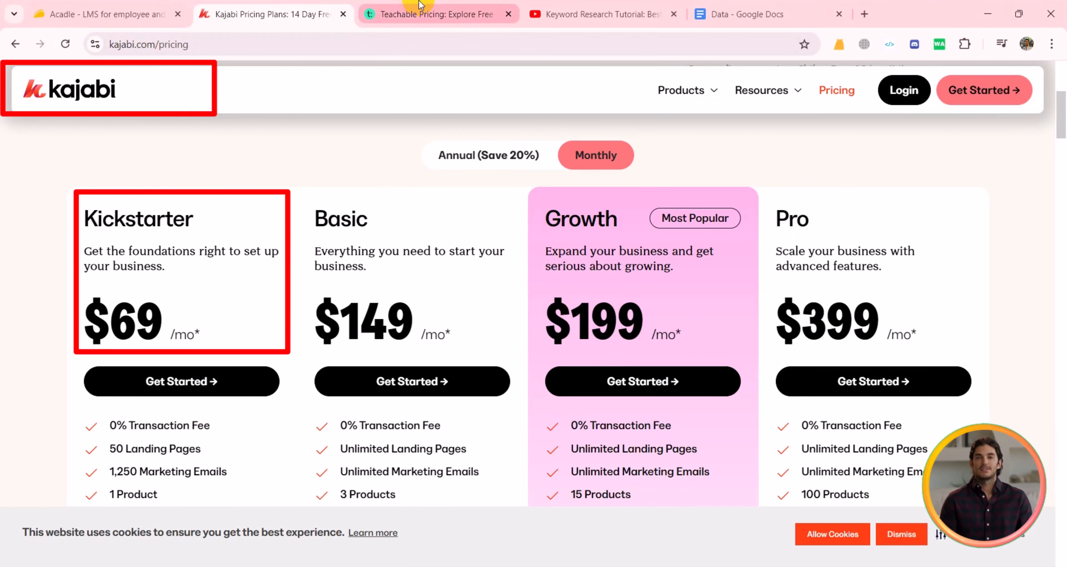
left_click(419, 5)
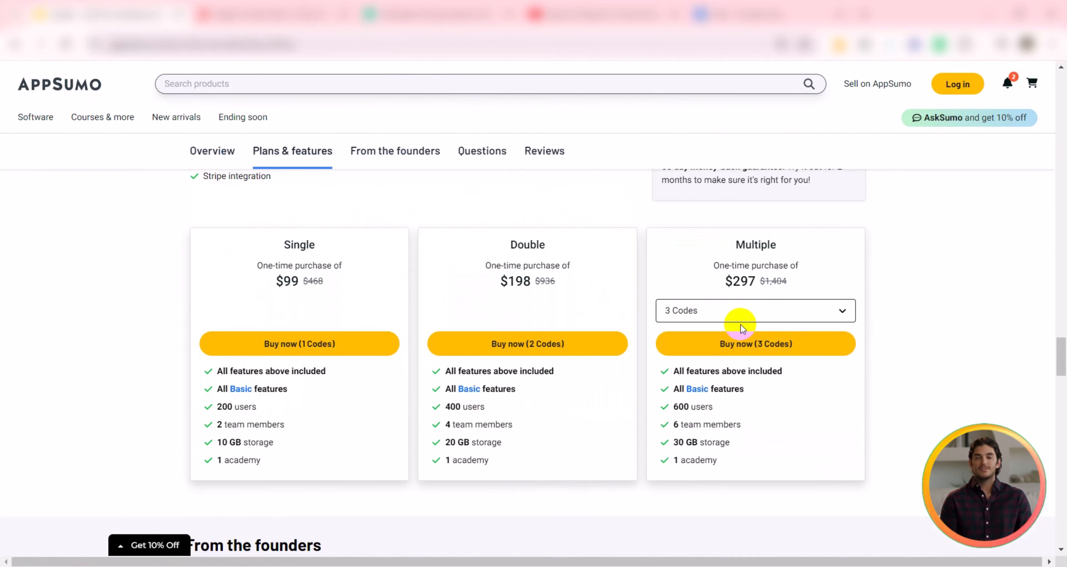
Step: Select 10 Codes for the Multiple plan and compare its price with the Single plan
left_click(705, 310)
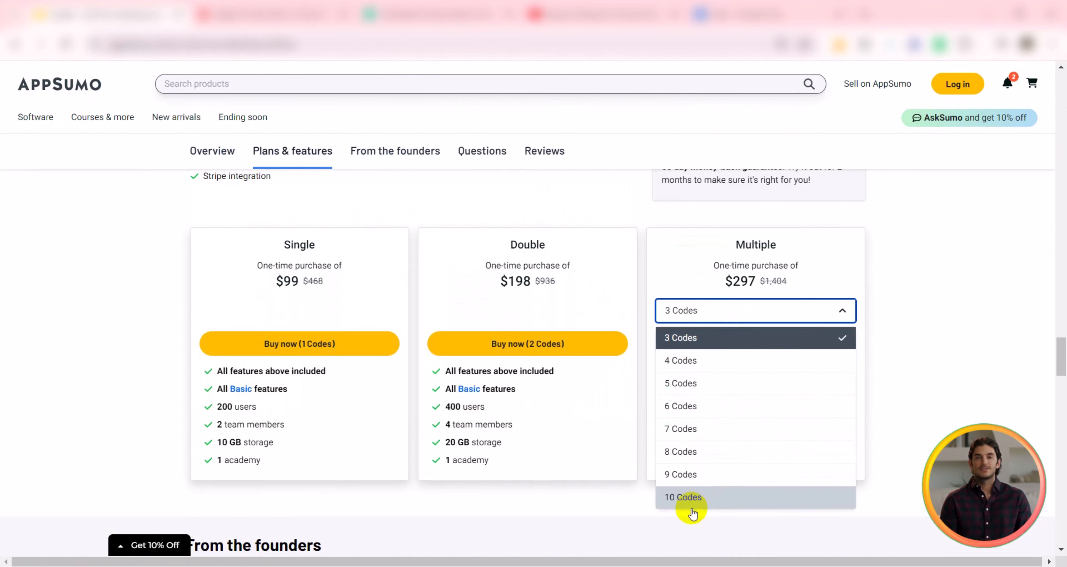
left_click(692, 500)
left_click_drag(276, 281, 299, 280)
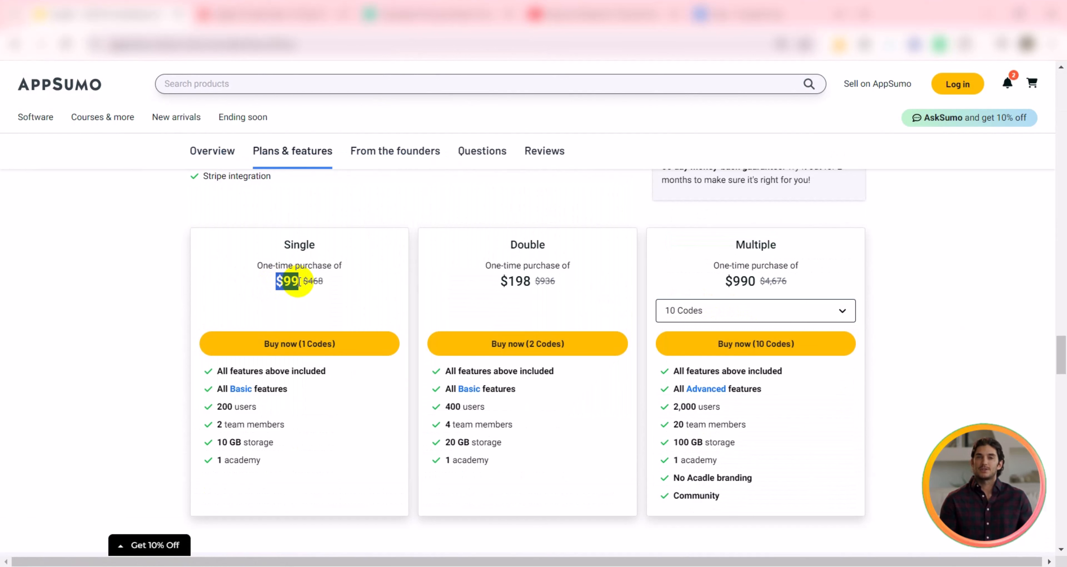
left_click_drag(725, 281, 760, 282)
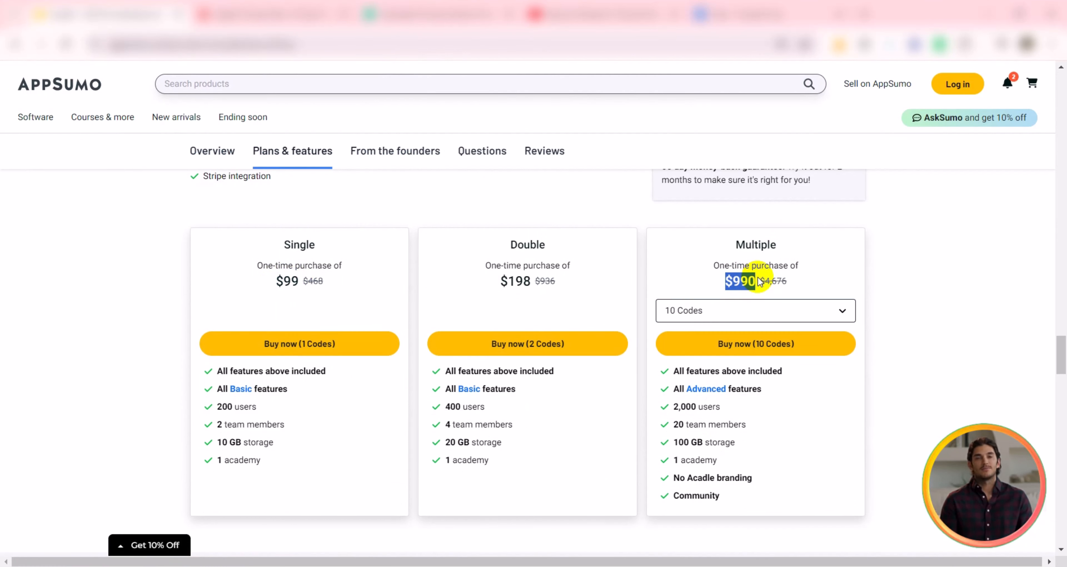
Step: Open the Acadle reviews section and read through the customer reviews
left_click_drag(205, 231, 355, 335)
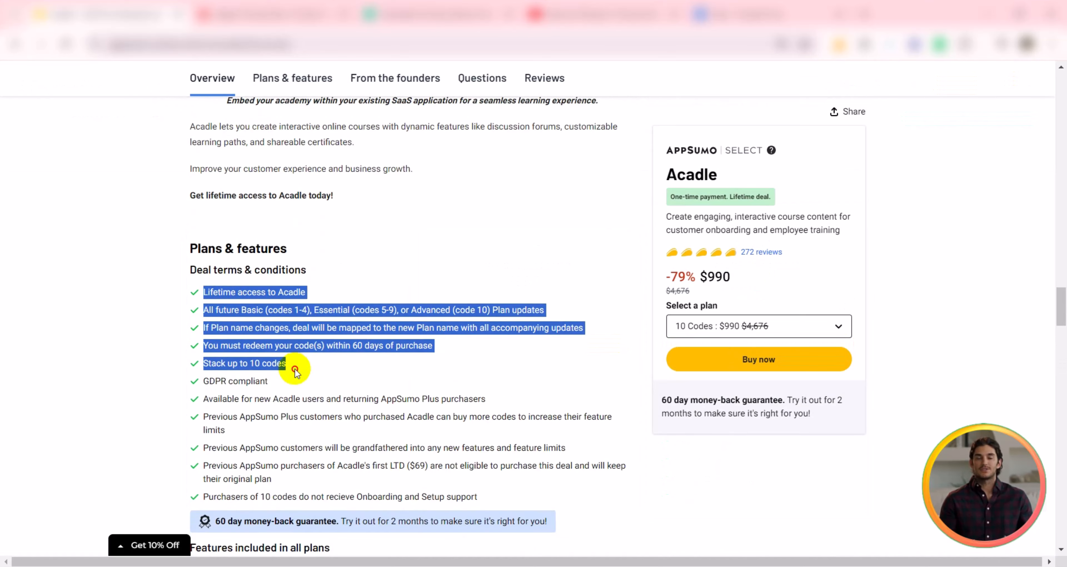
scroll(353, 352, "down", 6)
scroll(353, 336, "down", 3)
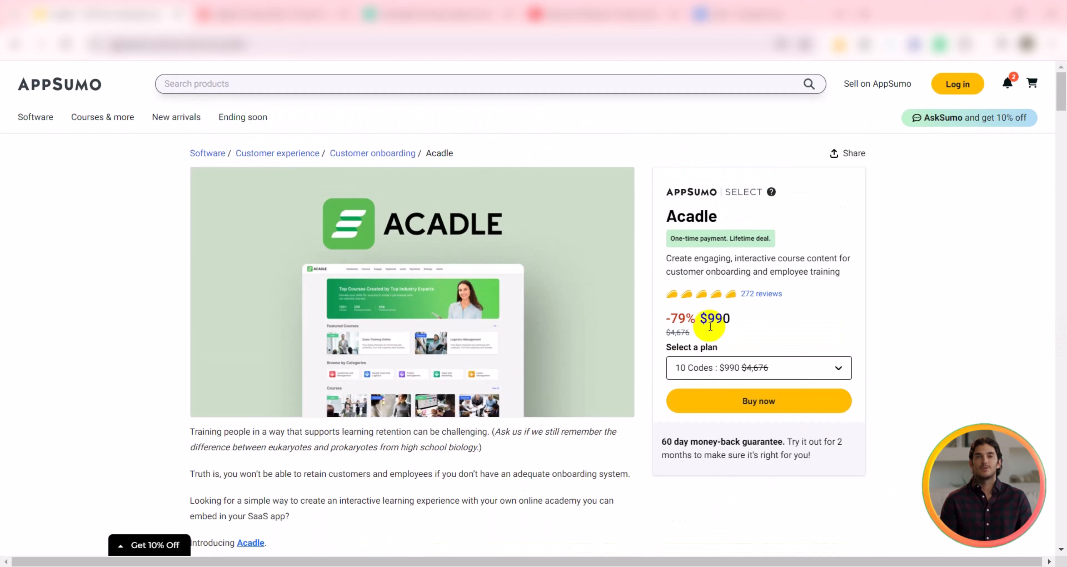
left_click_drag(783, 293, 741, 294)
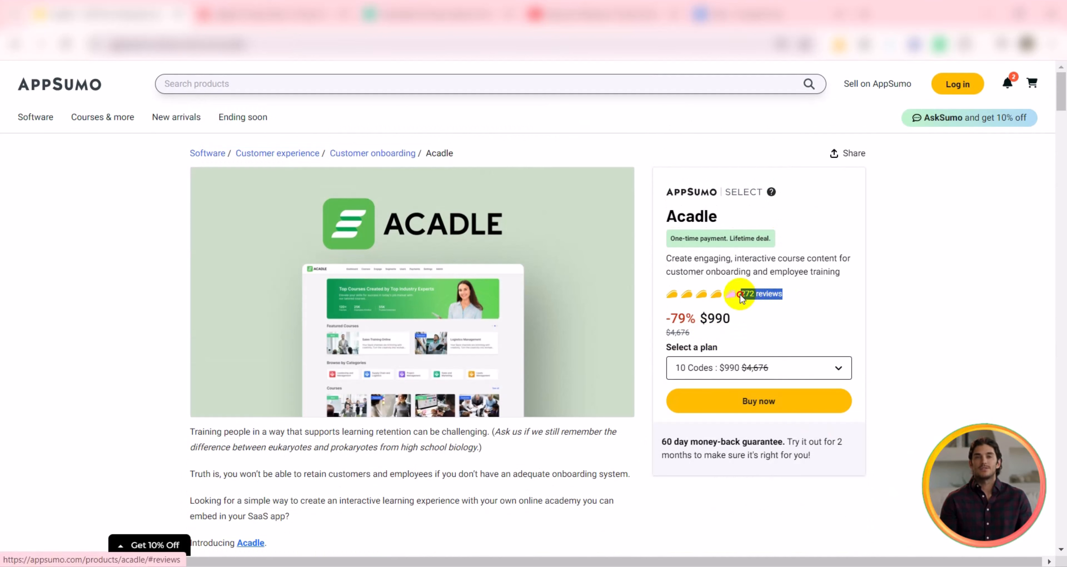
left_click(759, 308)
scroll(462, 388, "down", 5)
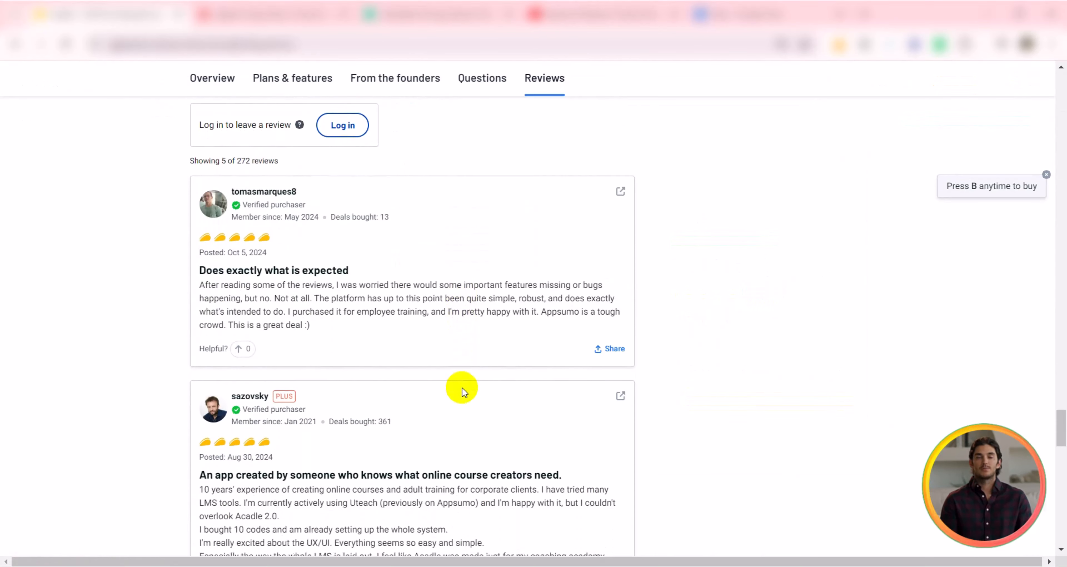
scroll(464, 389, "down", 6)
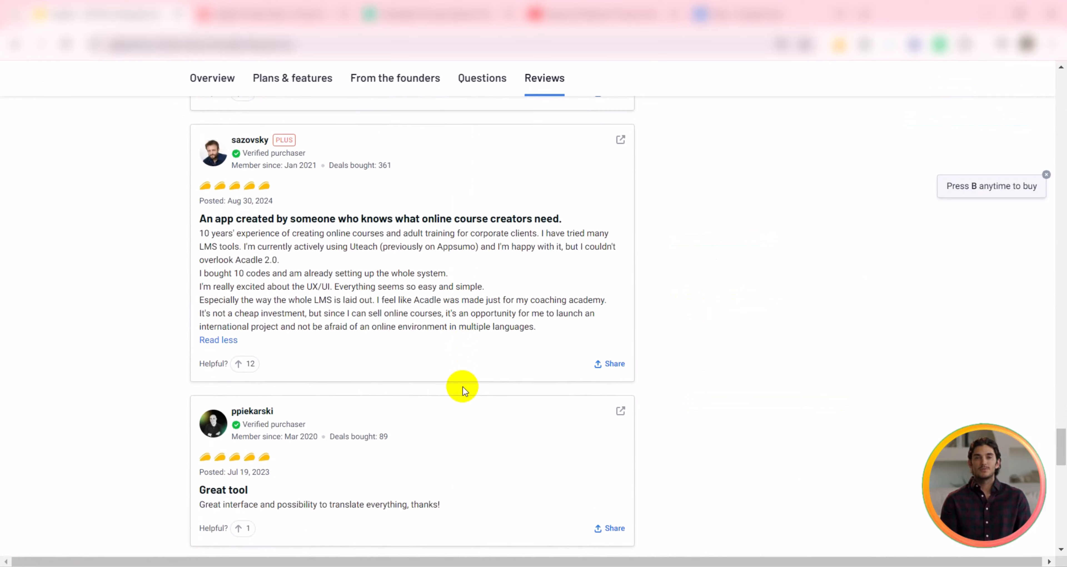
scroll(463, 387, "down", 9)
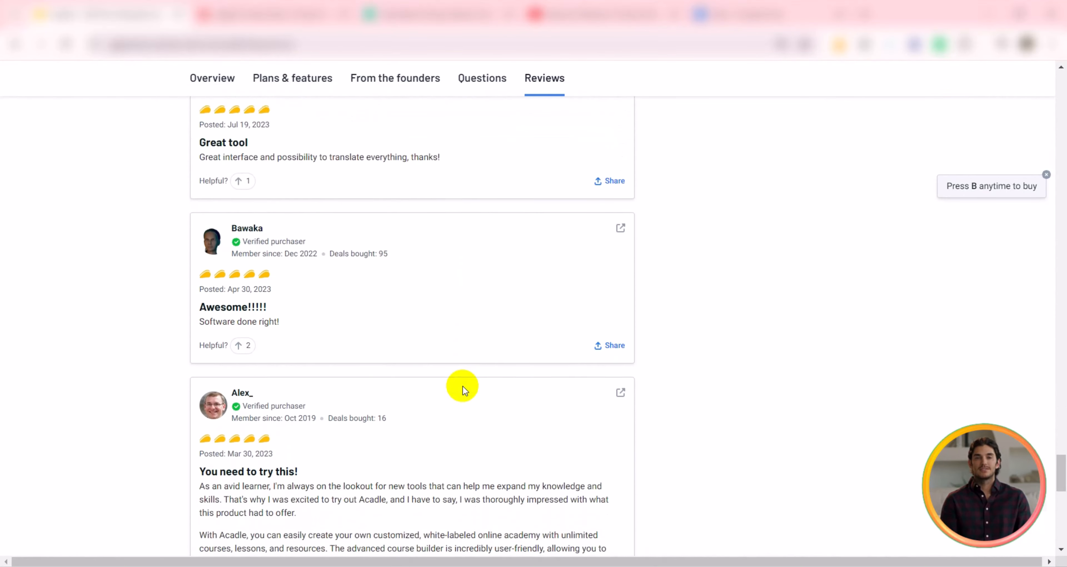
scroll(463, 387, "down", 4)
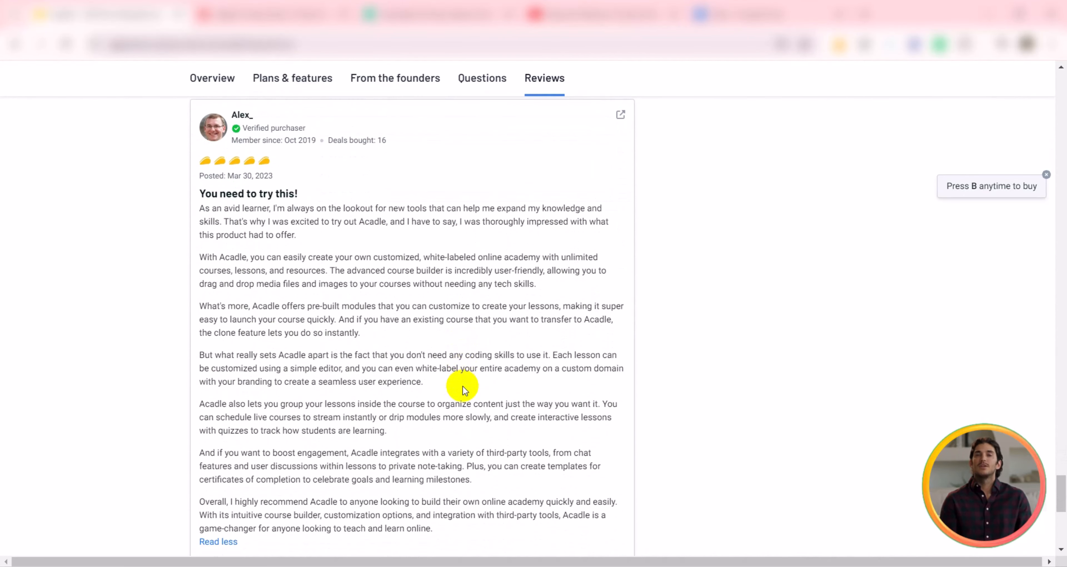
scroll(465, 390, "down", 5)
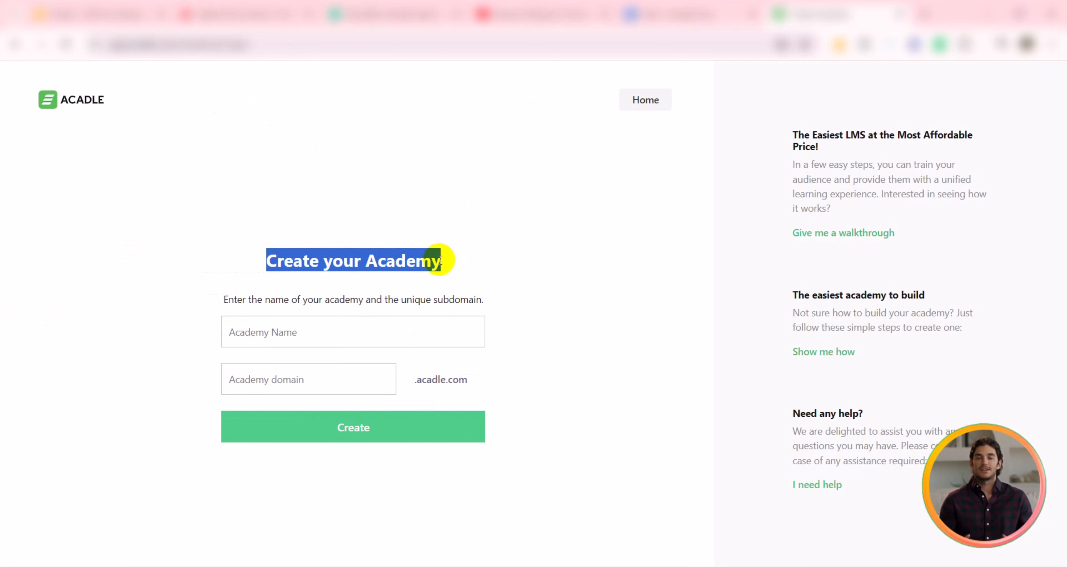
Step: Create an academy named Technolung Academy with the subdomain Technolungacademy
left_click(289, 333)
type("Te")
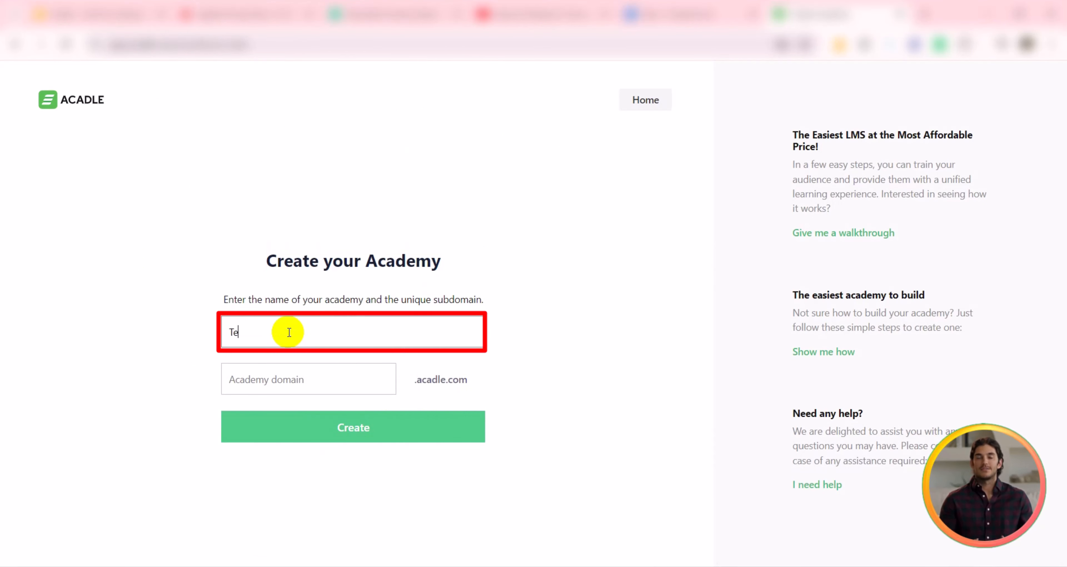
type("chnolung Academy")
left_click(270, 377)
type("Te")
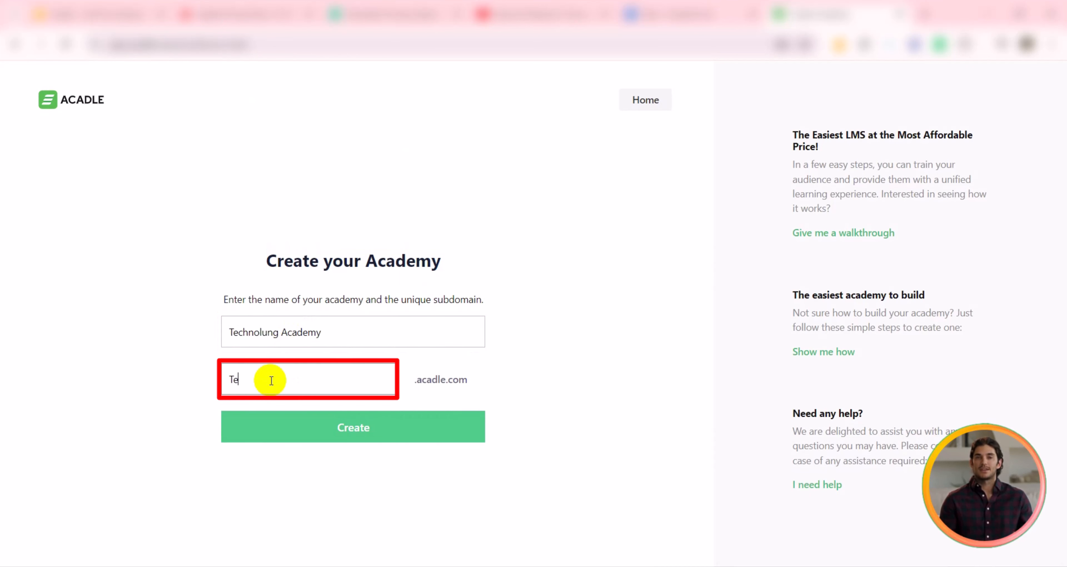
type("chnolungacademy")
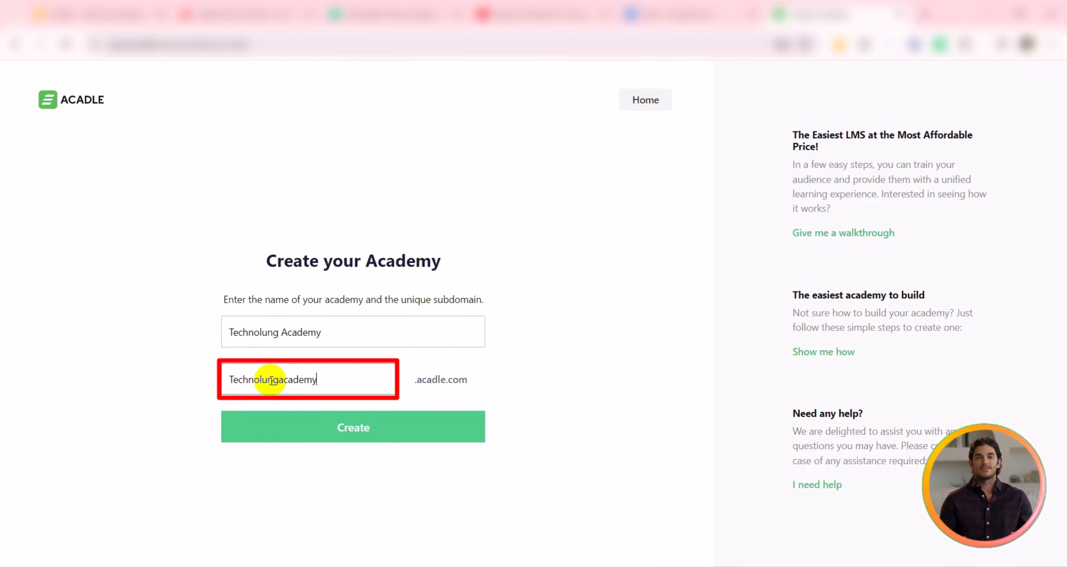
left_click(361, 430)
Step: Examine the dashboard's user status chart, today's activities and overall rating panels
left_click_drag(123, 143, 315, 146)
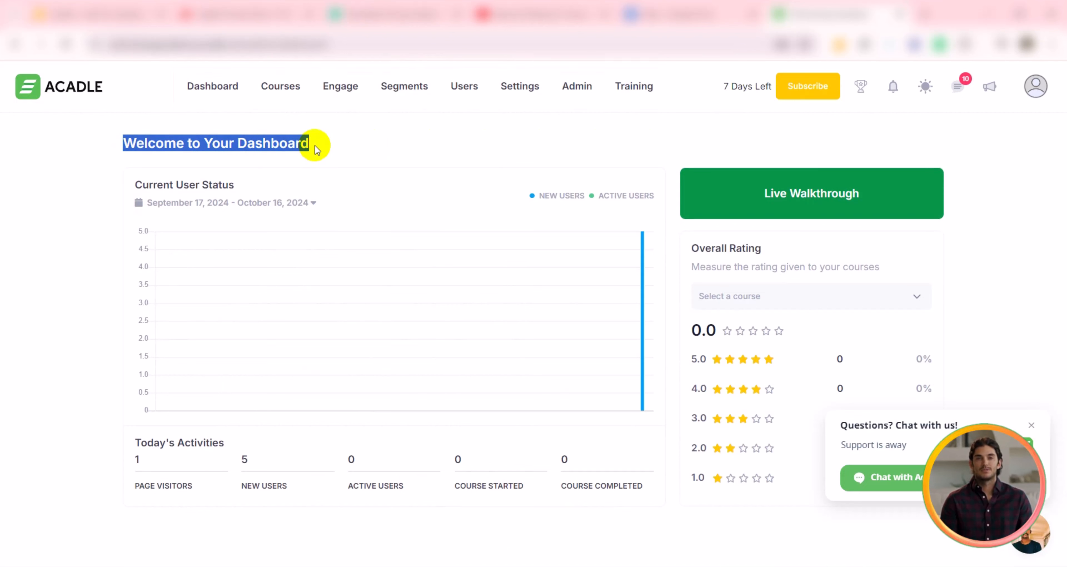
left_click_drag(135, 185, 252, 186)
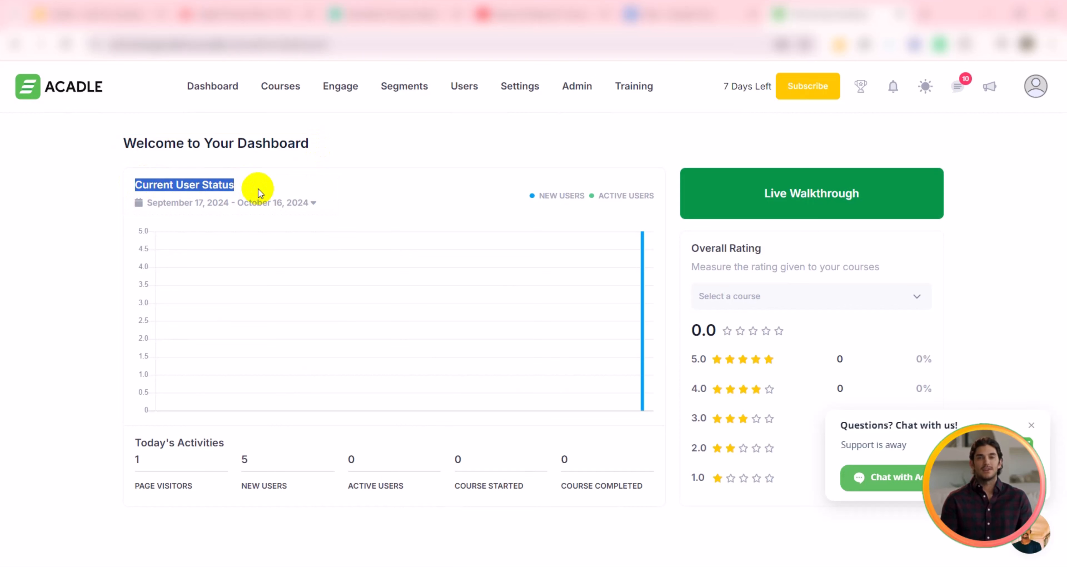
left_click_drag(534, 195, 655, 199)
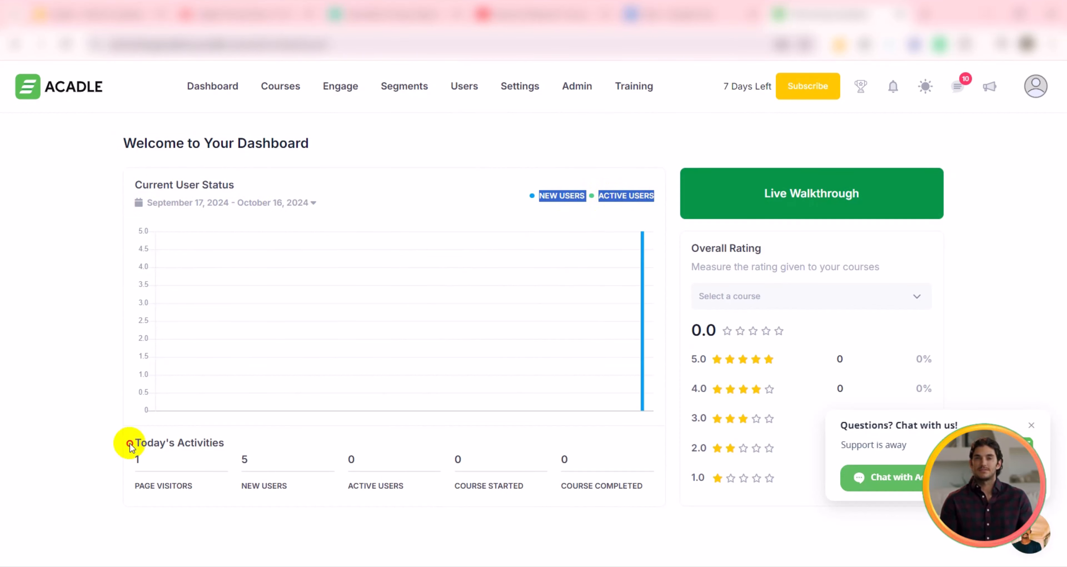
left_click_drag(133, 442, 228, 447)
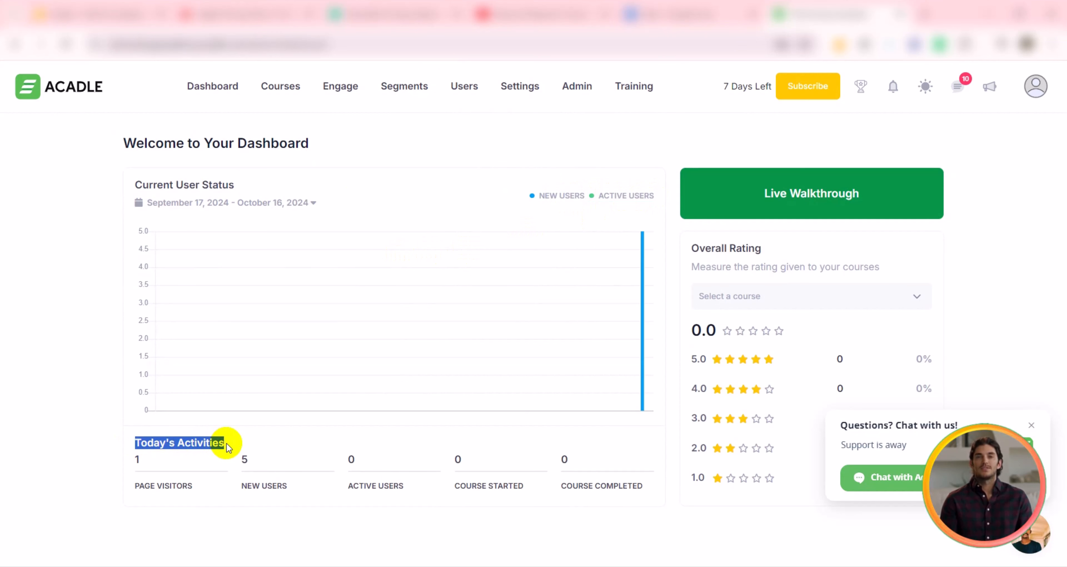
left_click_drag(135, 486, 643, 488)
left_click_drag(692, 248, 768, 247)
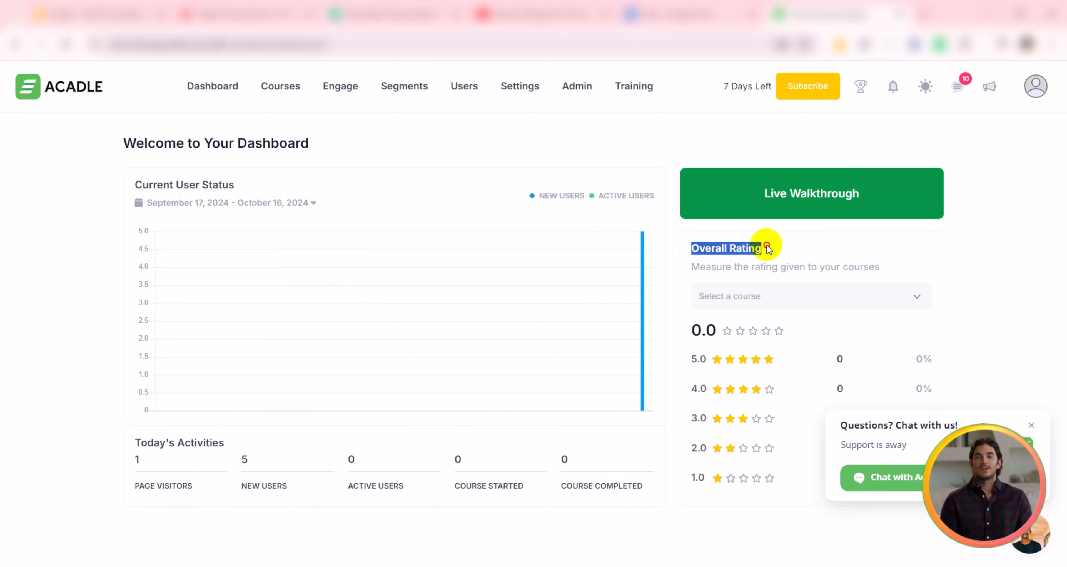
Step: Open the courses list and browse the lessons of the Why Acadle and Managing your Courses demo courses
left_click(278, 87)
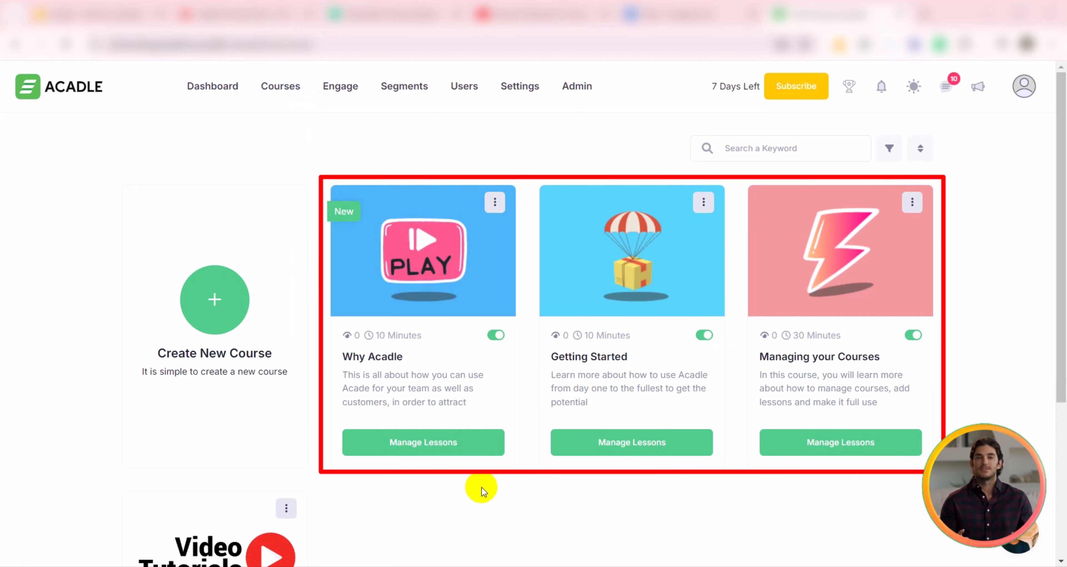
left_click(1024, 86)
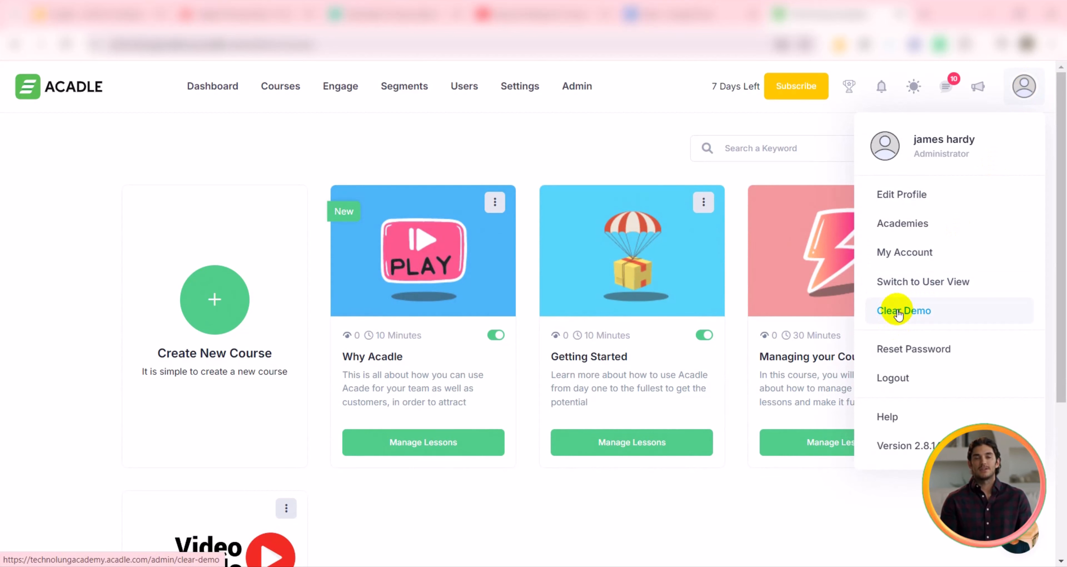
left_click(422, 443)
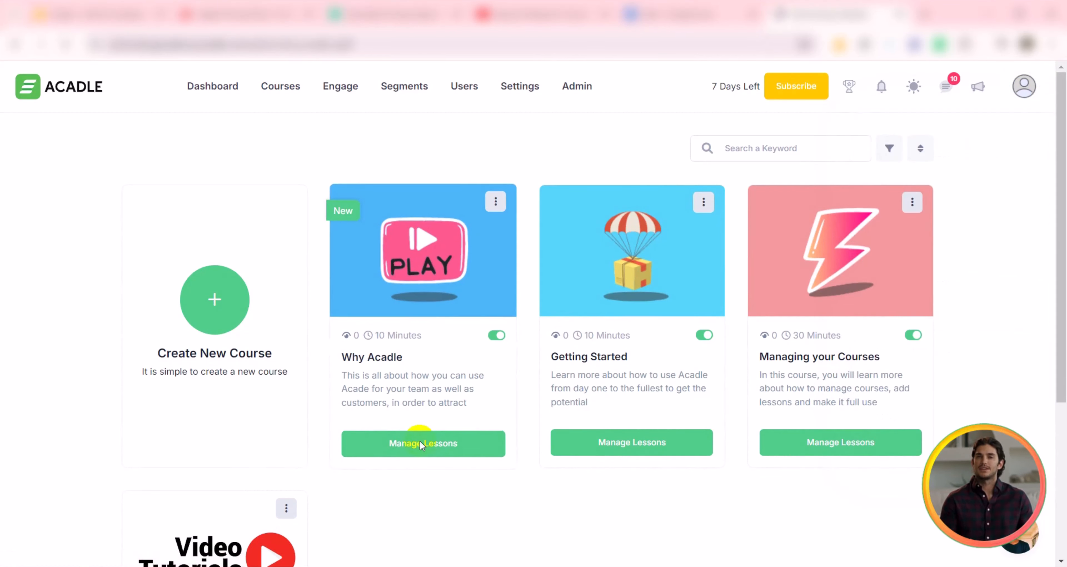
scroll(429, 334, "down", 10)
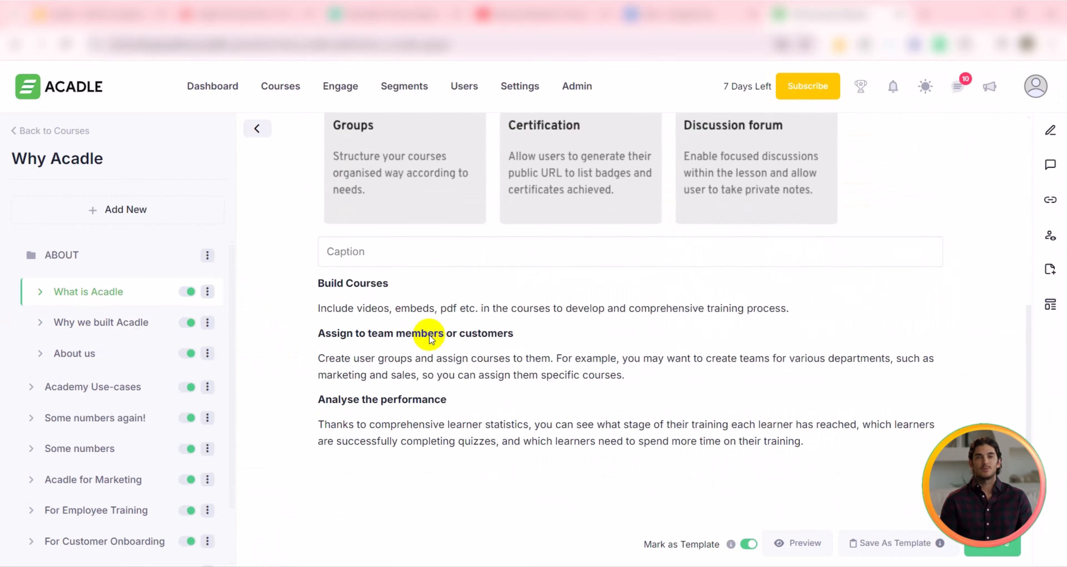
scroll(108, 383, "down", 2)
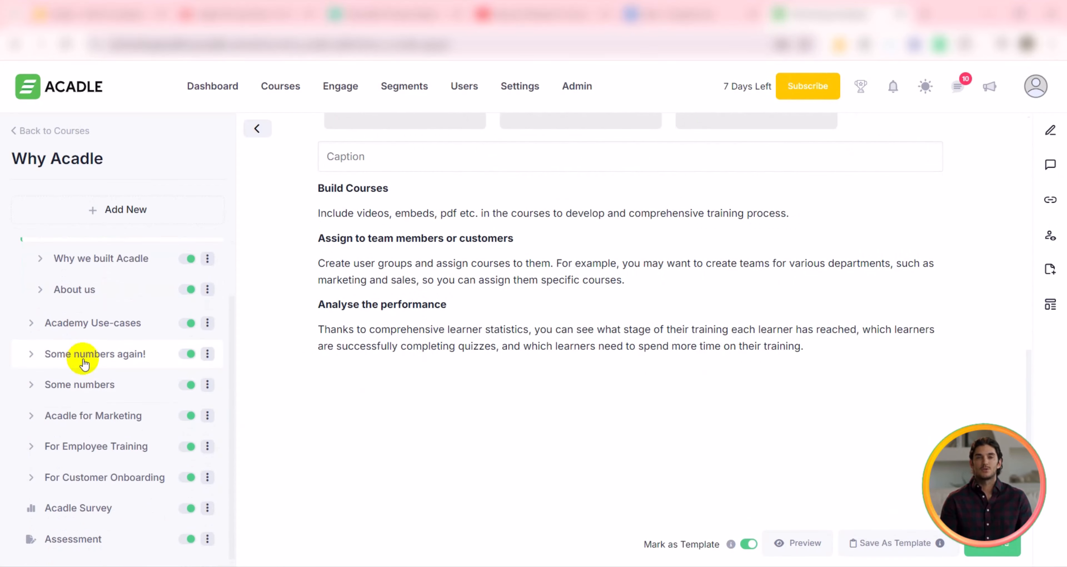
scroll(452, 352, "up", 10)
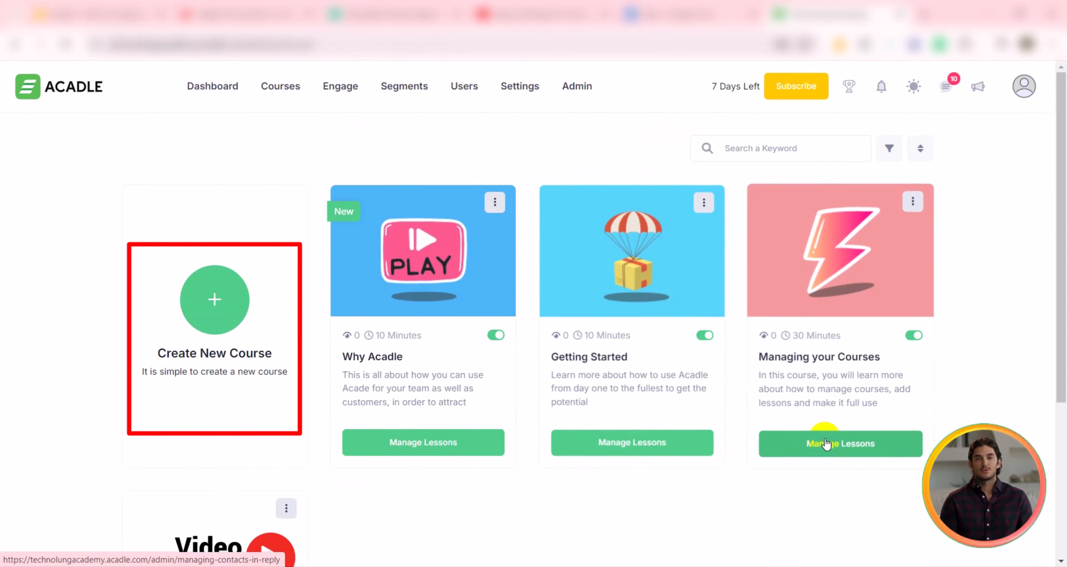
left_click(826, 445)
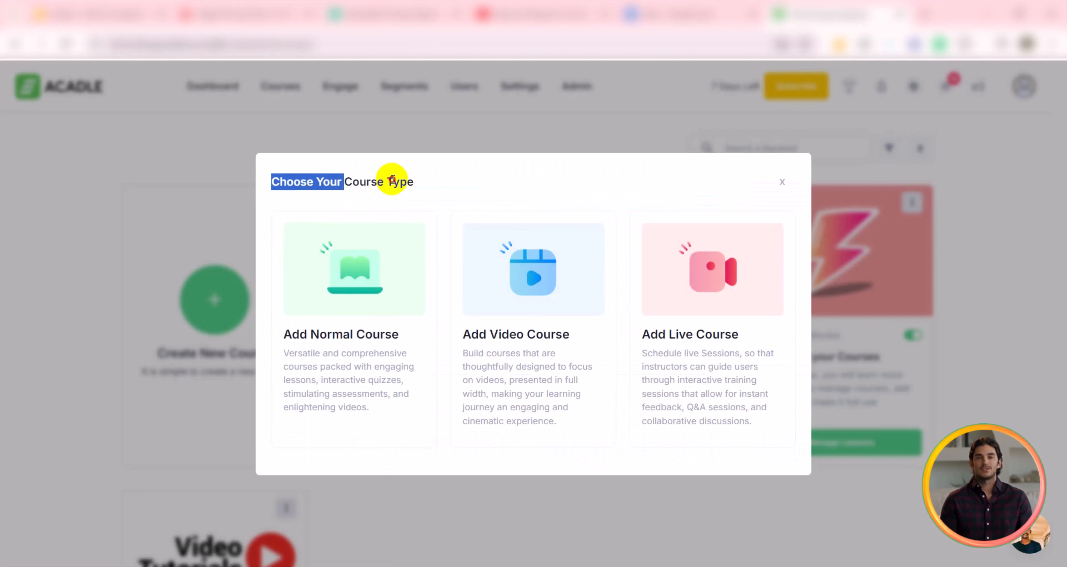
left_click_drag(392, 179, 433, 181)
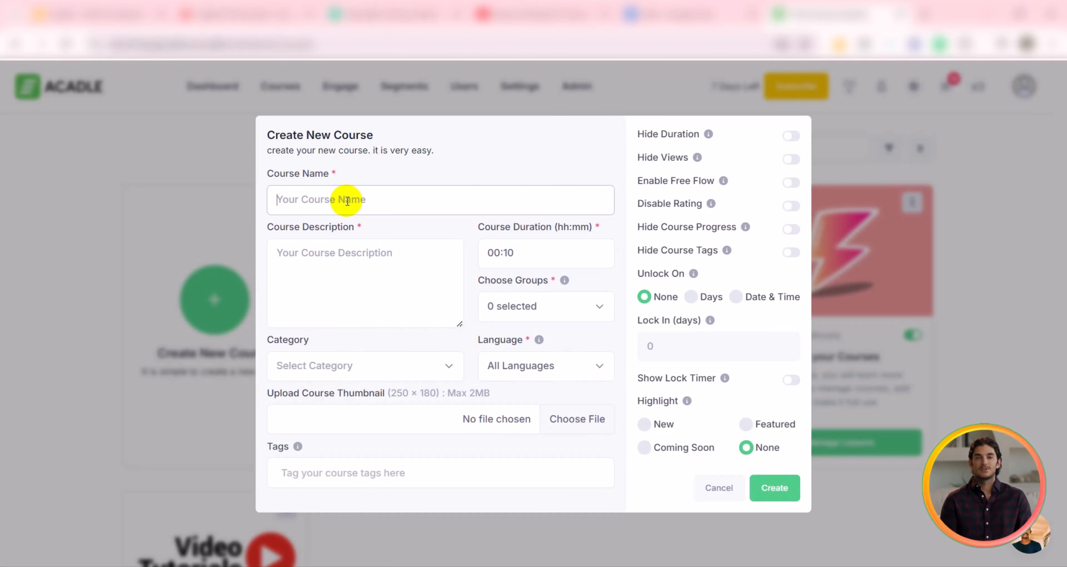
Step: Name the new course SEO Course and paste a description covering On-Page SEO, Off-Page SEO, SEO Analytics and Reporting
type("SEO")
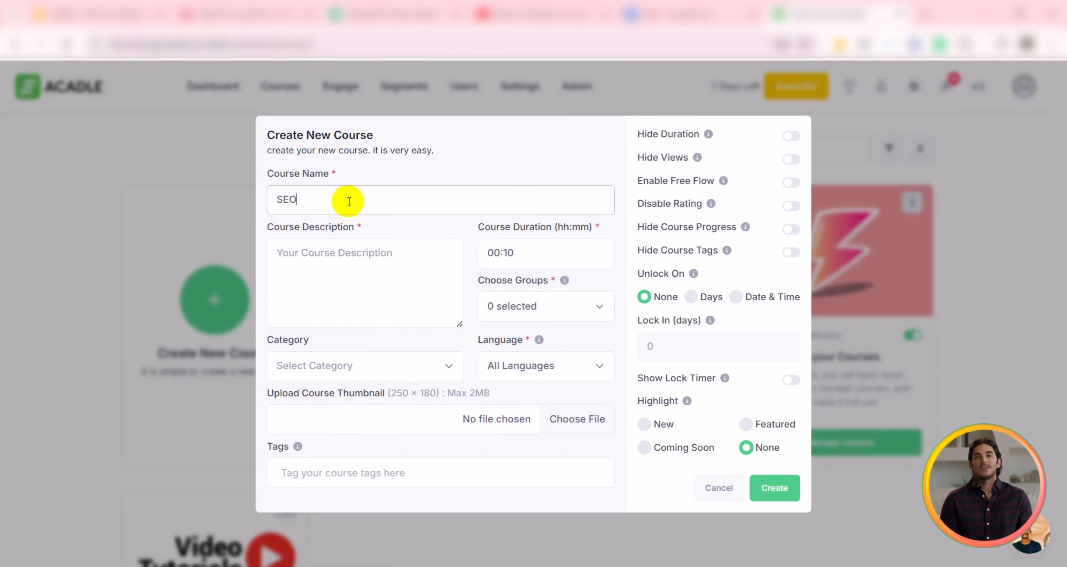
type(" Course")
left_click(392, 318)
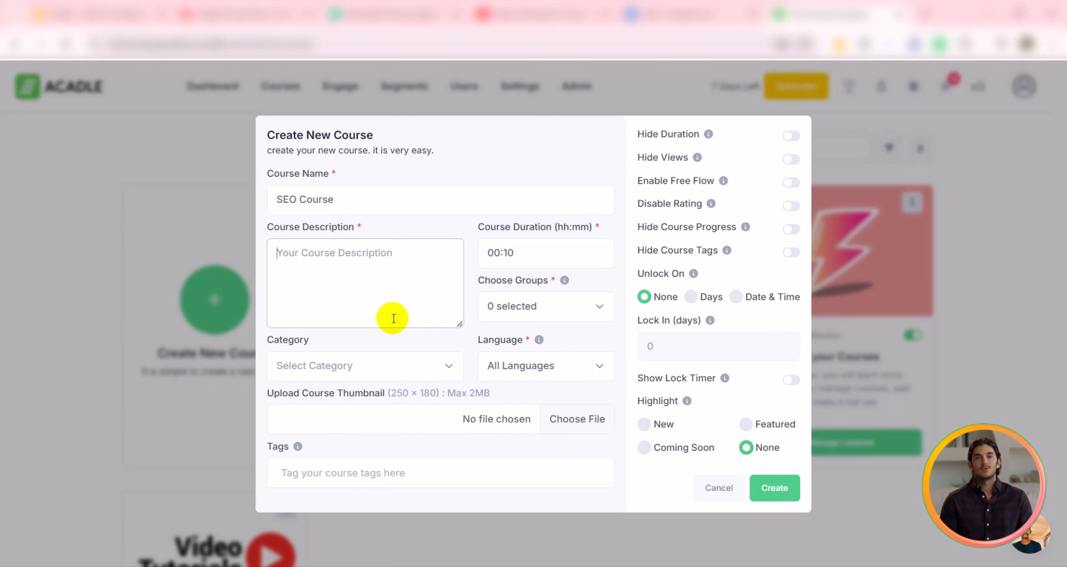
type("It is a complete SEO course including ON-Page SEO, OFF-Page SEO, SEO Analytics, and Reporting.")
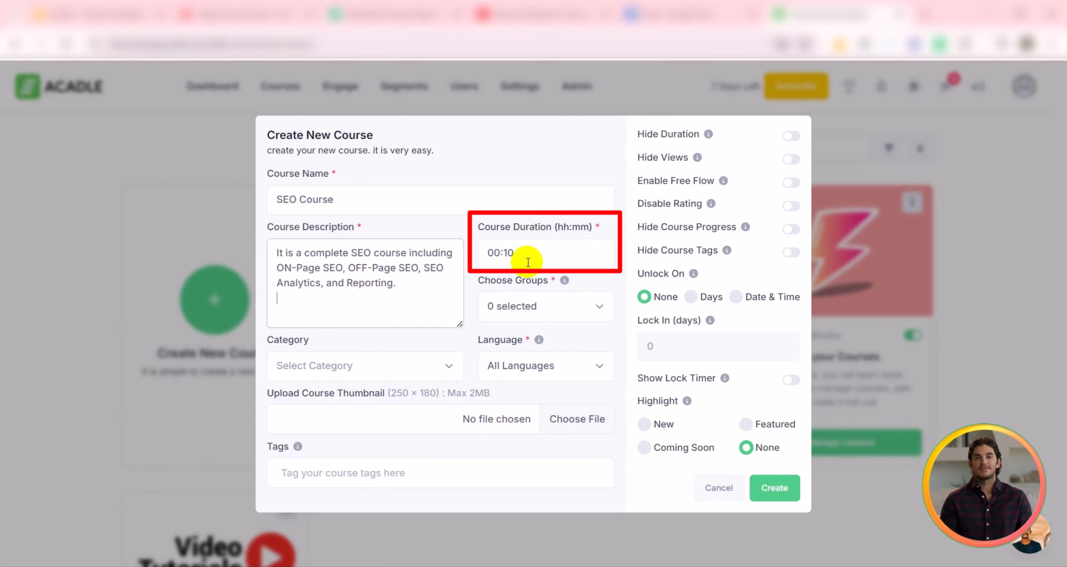
Step: Create a new user group named SEO User from the users page
left_click(526, 307)
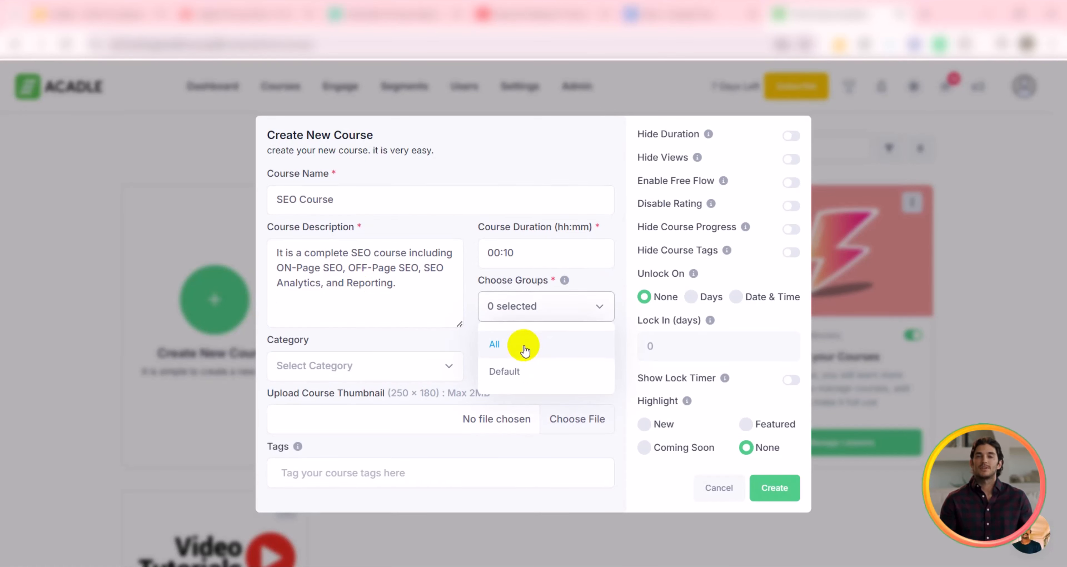
left_click(464, 86)
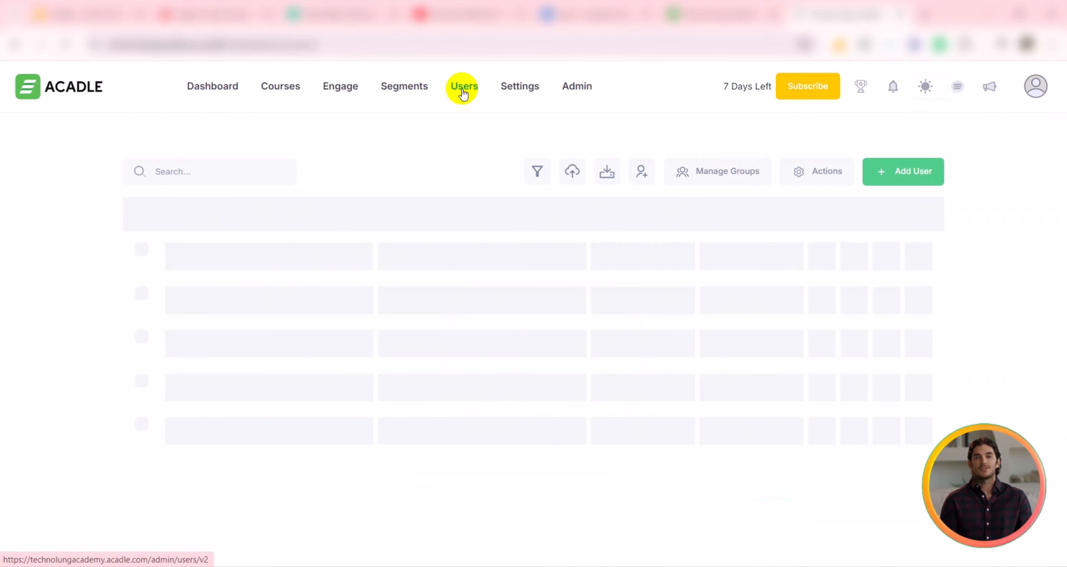
left_click(720, 178)
left_click(638, 207)
type("SEO")
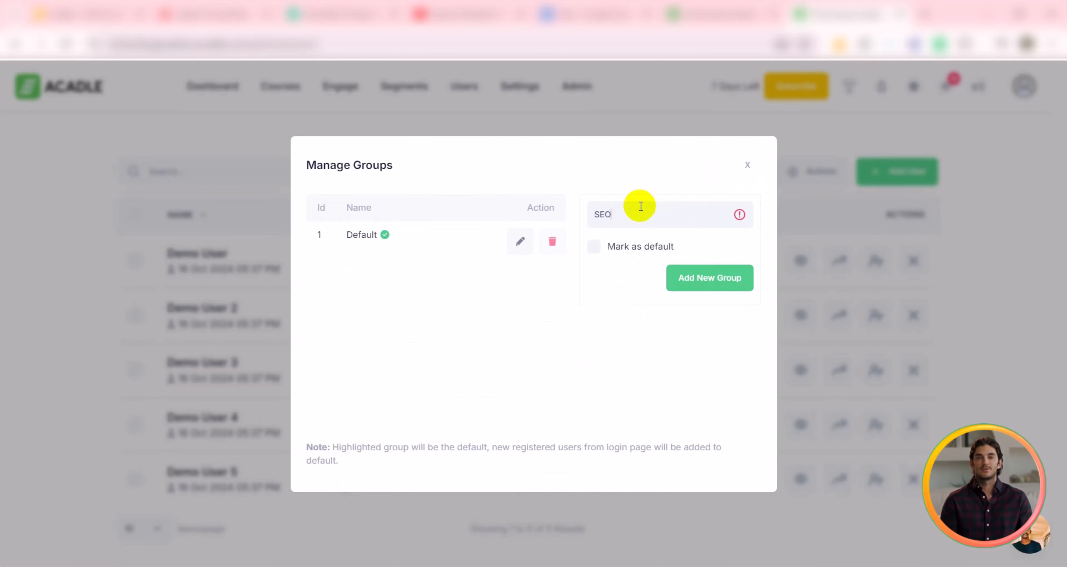
type(" User")
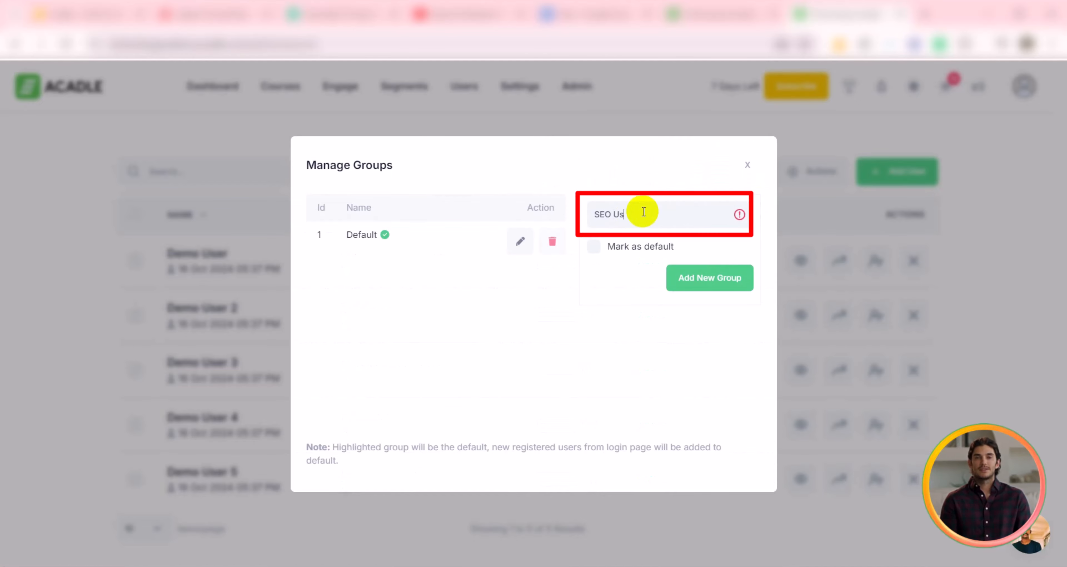
left_click(708, 278)
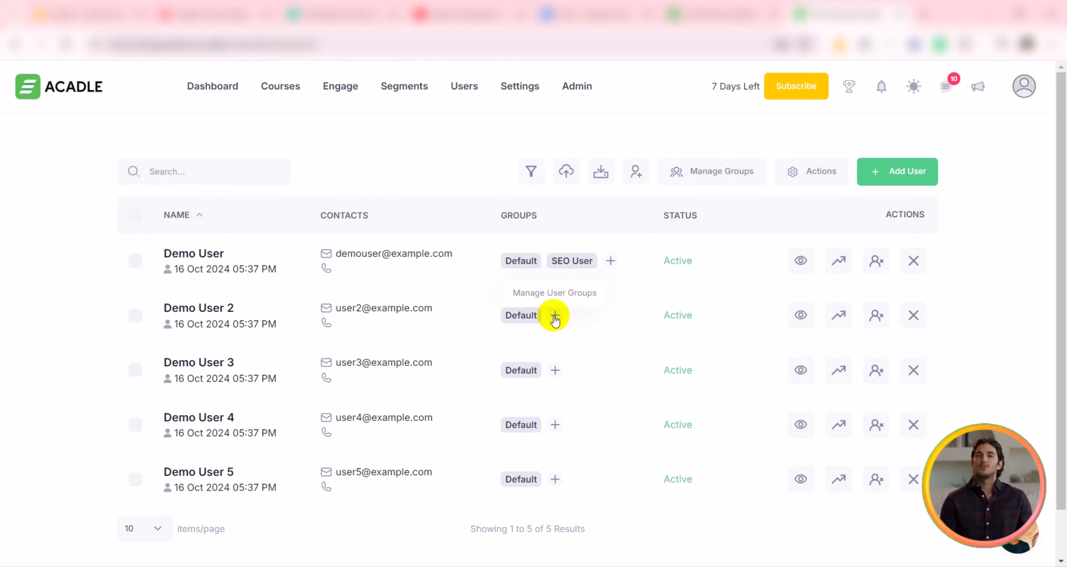
Step: Open a demo user's group assignments, then return to the new course form
left_click(554, 315)
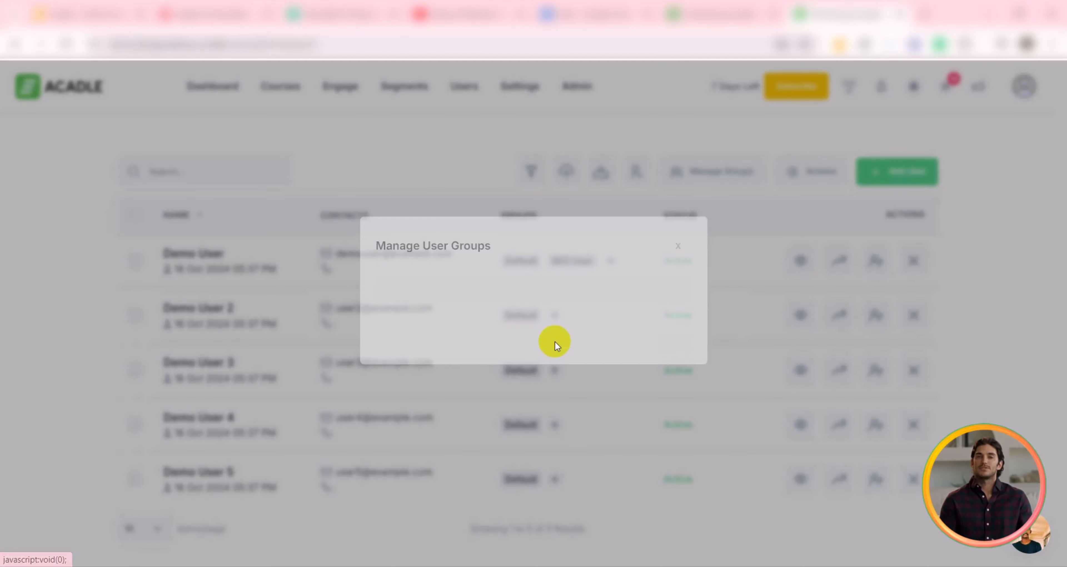
left_click(463, 321)
left_click(417, 378)
left_click(664, 353)
left_click(549, 387)
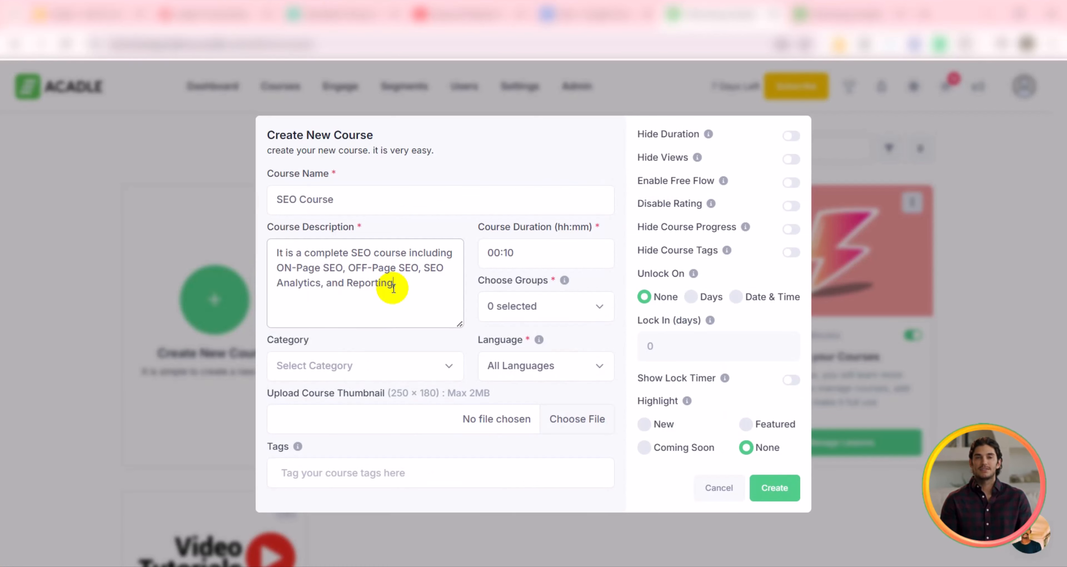
Step: Assign the new course to the SEO User group and set its highlight to Featured
left_click(520, 309)
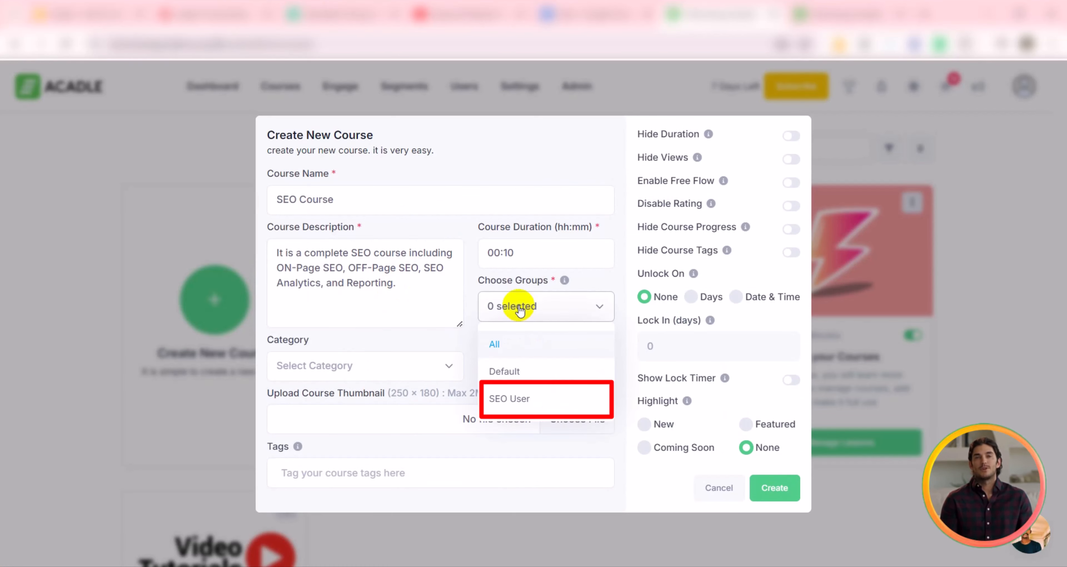
left_click(515, 399)
left_click_drag(635, 133, 696, 133)
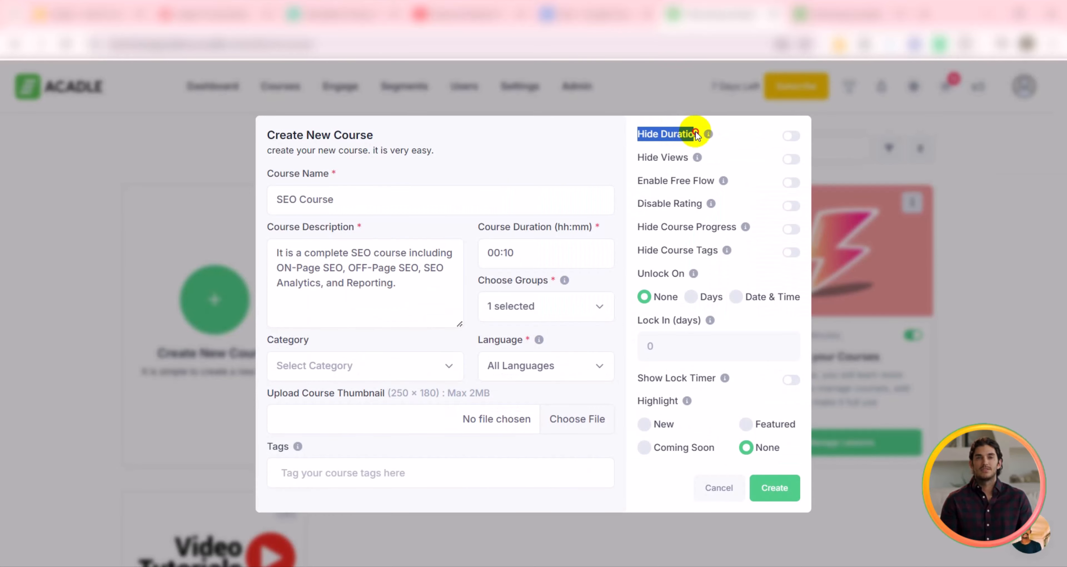
left_click_drag(638, 273, 671, 274)
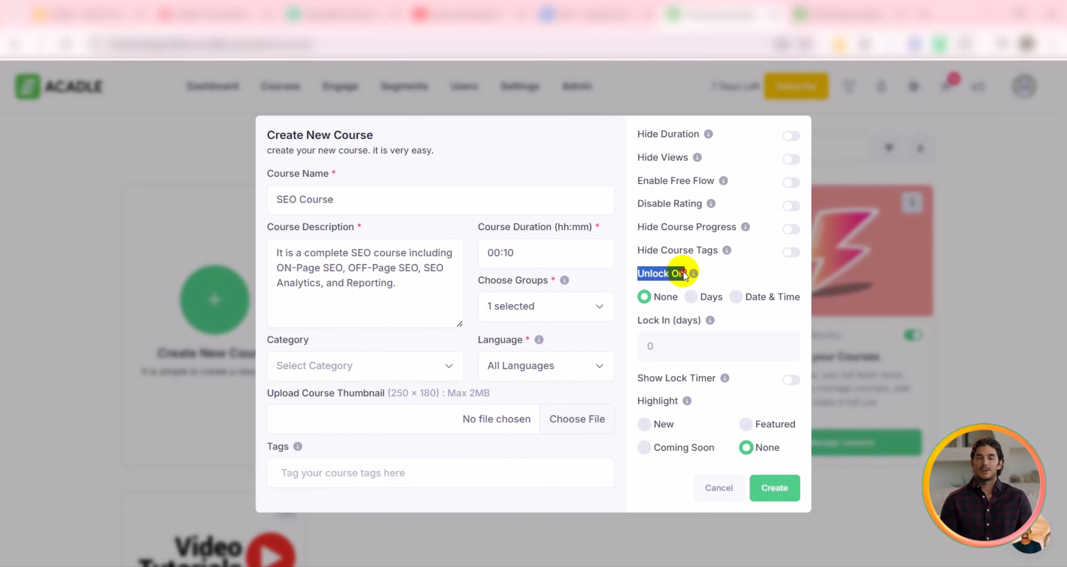
left_click_drag(638, 400, 686, 405)
left_click(644, 424)
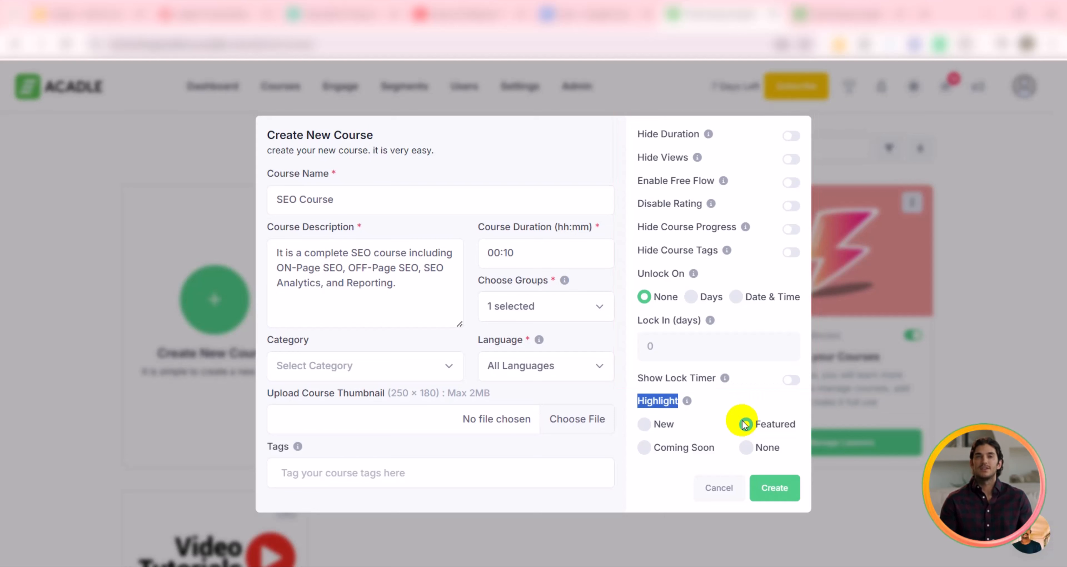
left_click(721, 411)
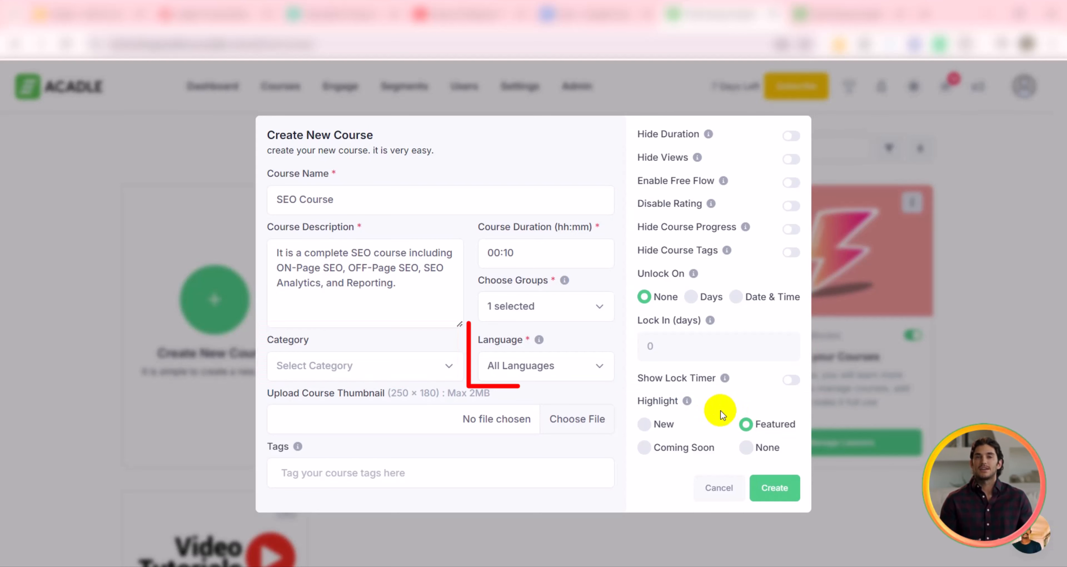
Step: Set the course language to English
left_click(503, 364)
type("english")
key("Return")
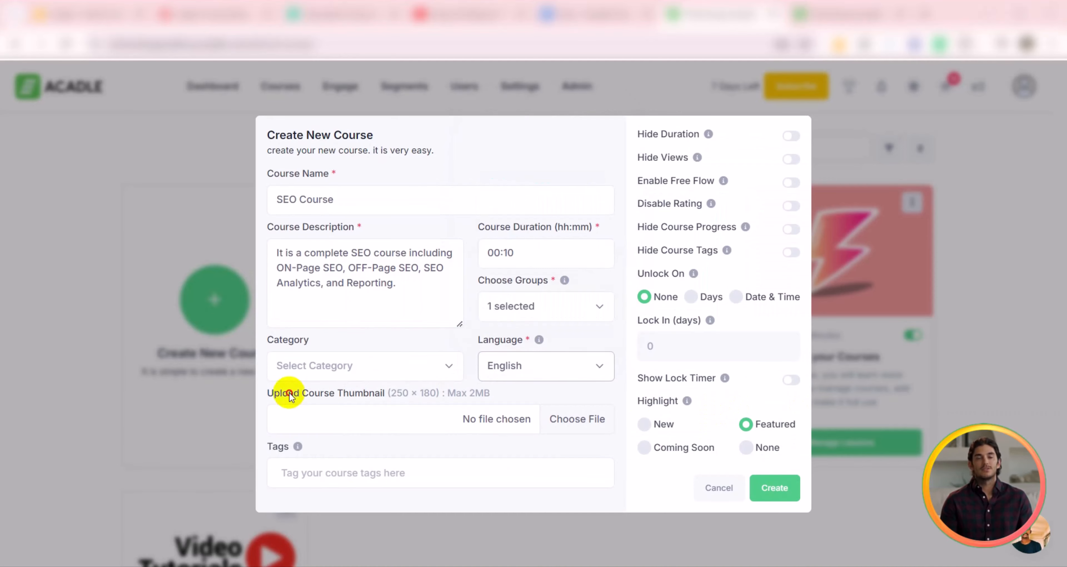
Step: Upload the SEO course image as the course thumbnail
left_click_drag(268, 393, 381, 396)
left_click(491, 255)
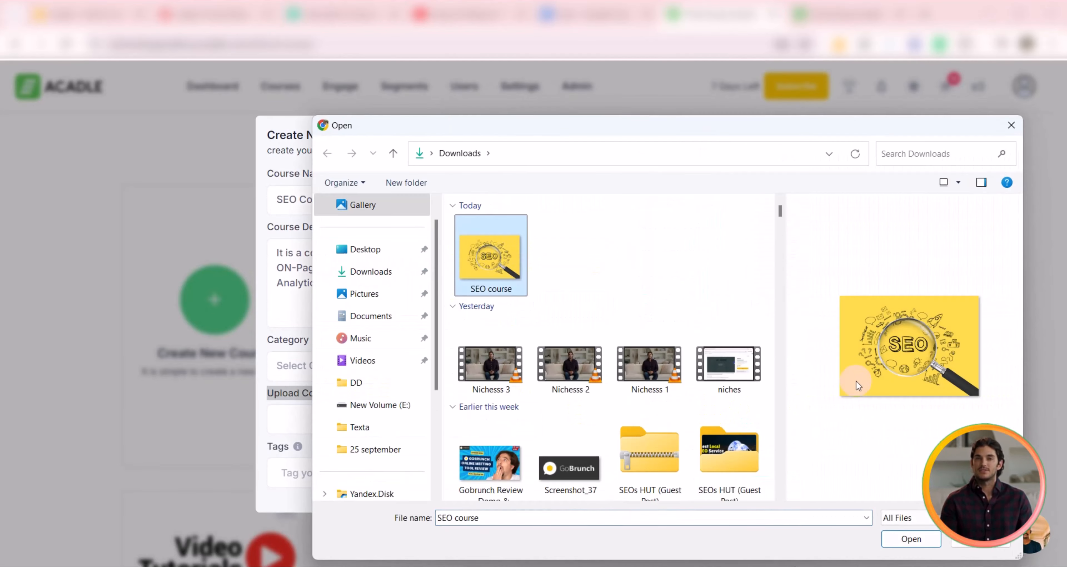
left_click(896, 538)
Step: Add the tags seo and on page seo, then create the course
left_click(320, 465)
type("seo")
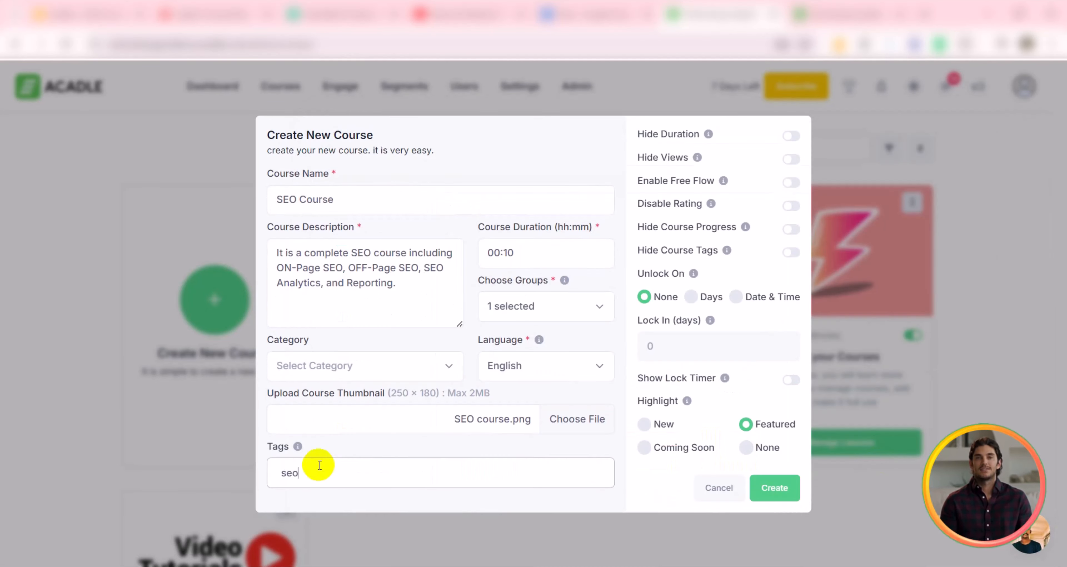
key("Return")
type("on page s")
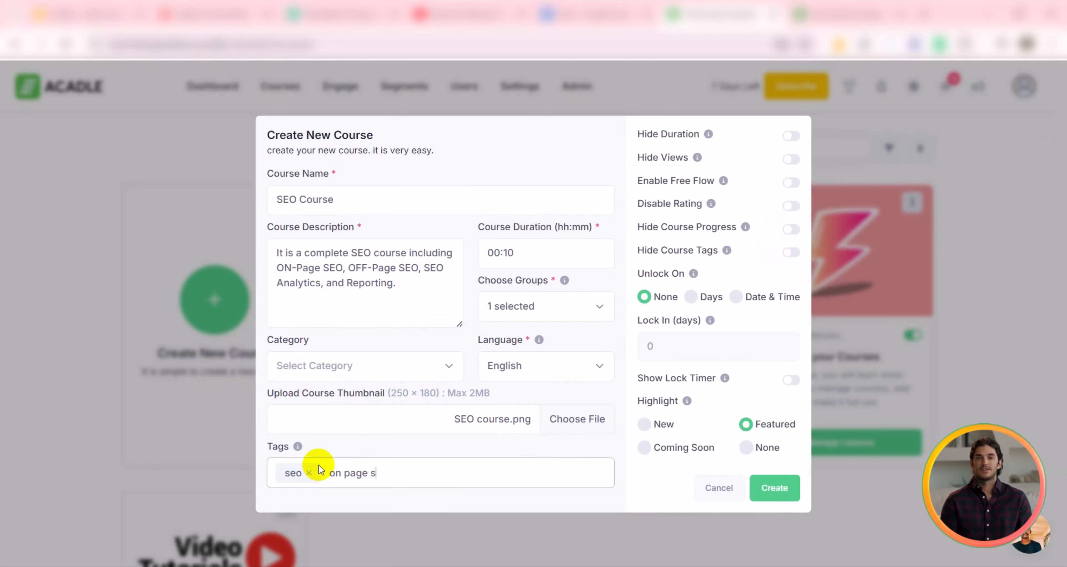
type("eo")
key("Return")
left_click(778, 489)
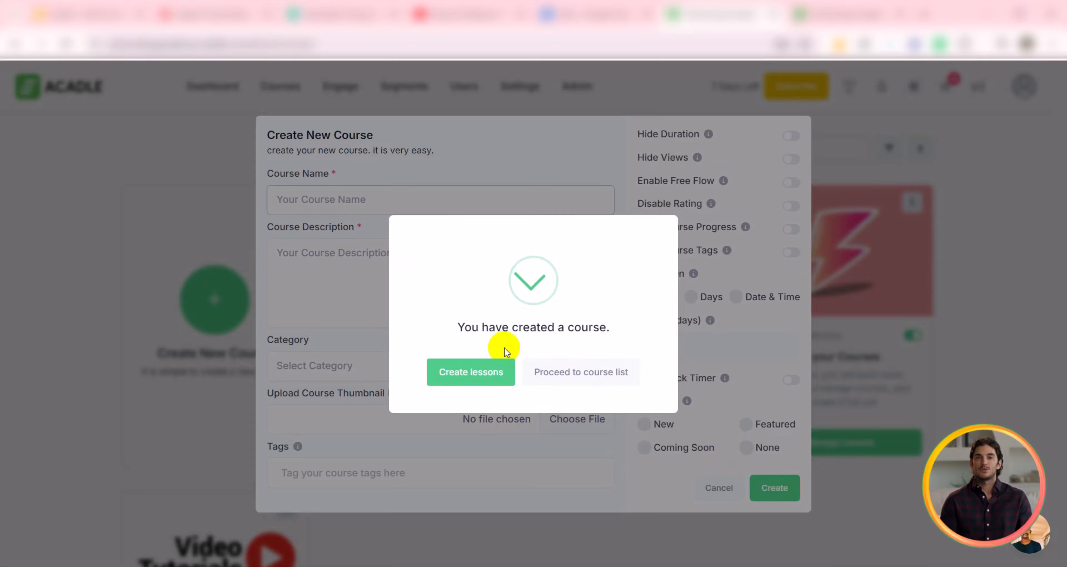
Step: Create a lesson titled Introduction to SEO using the dynamic What is Acadle template and custom URL Seo-introduction
left_click(474, 368)
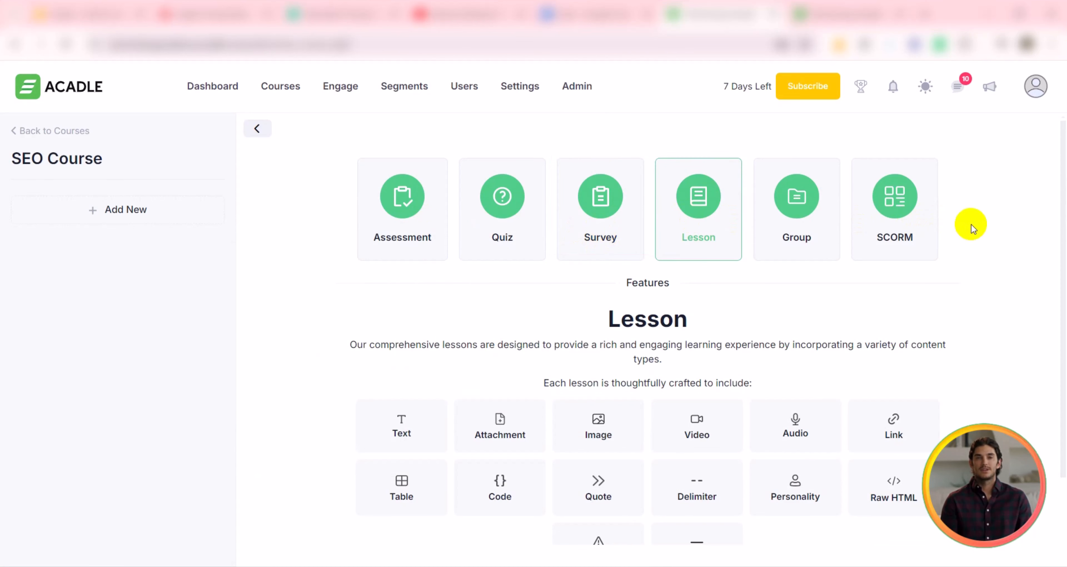
scroll(627, 472, "down", 3)
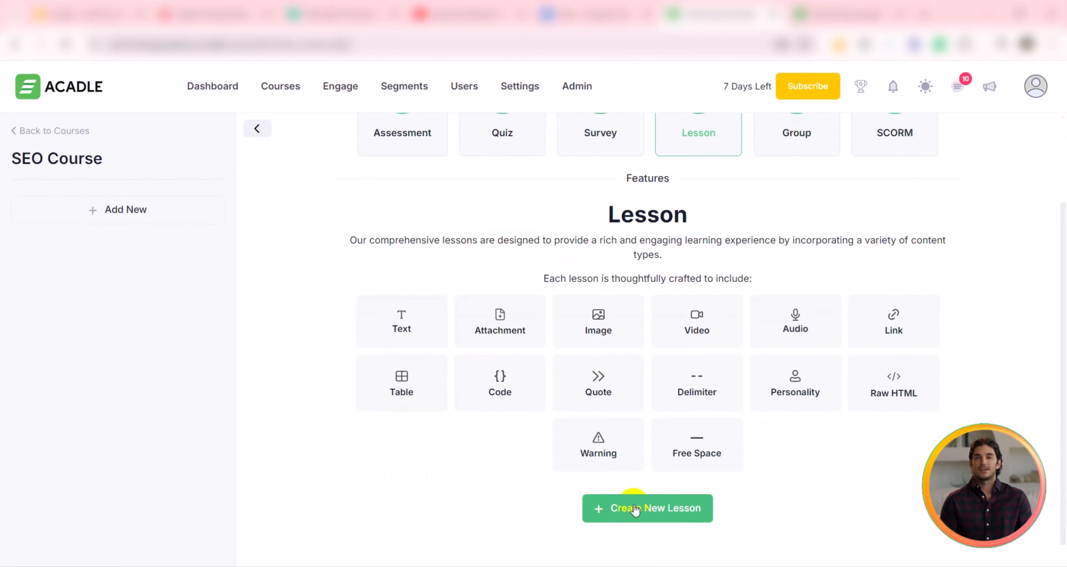
left_click(658, 509)
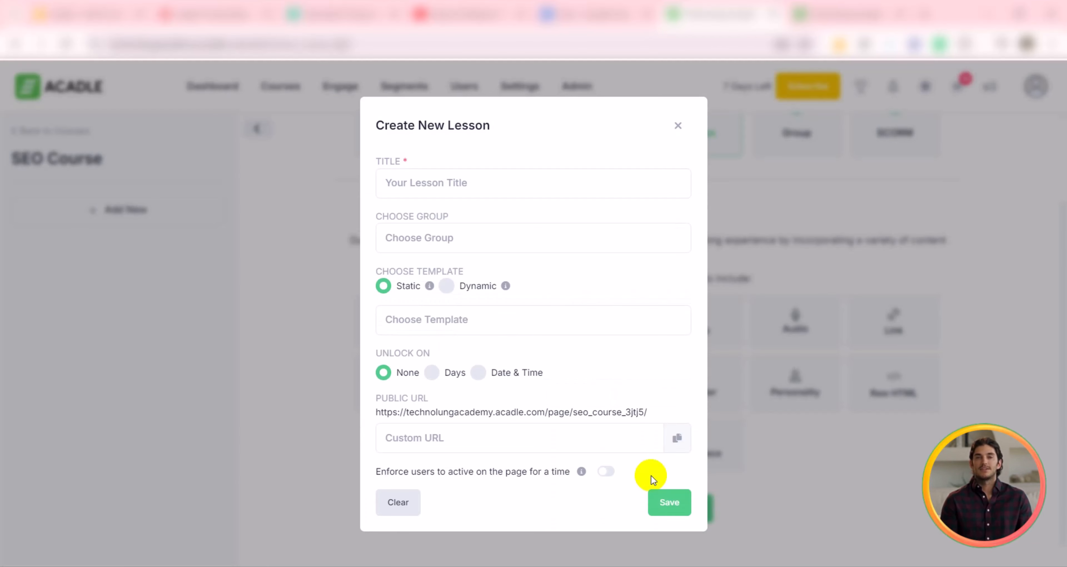
left_click(443, 179)
type("Introduction to SEO")
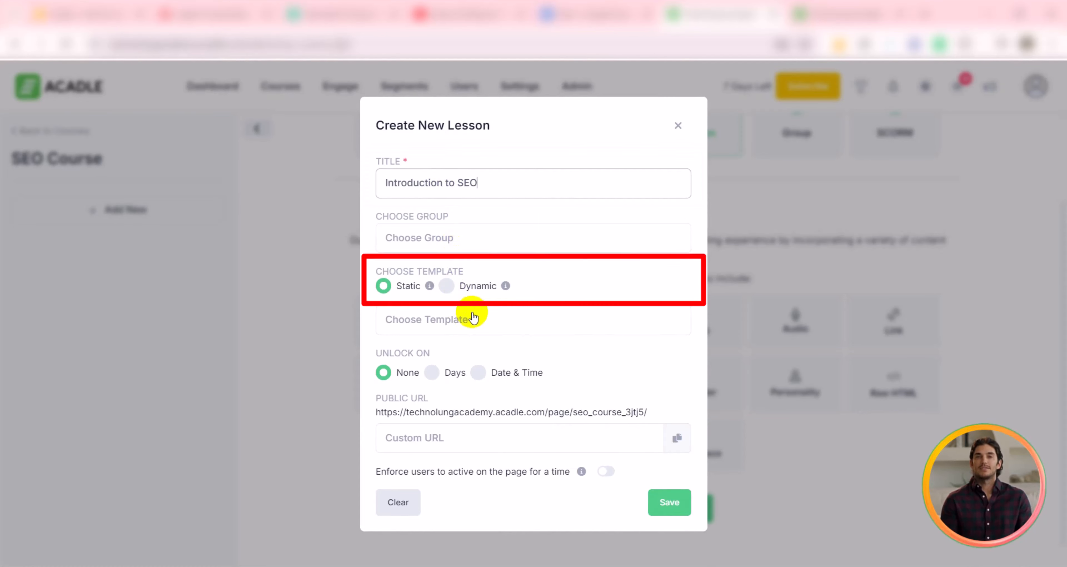
left_click(446, 285)
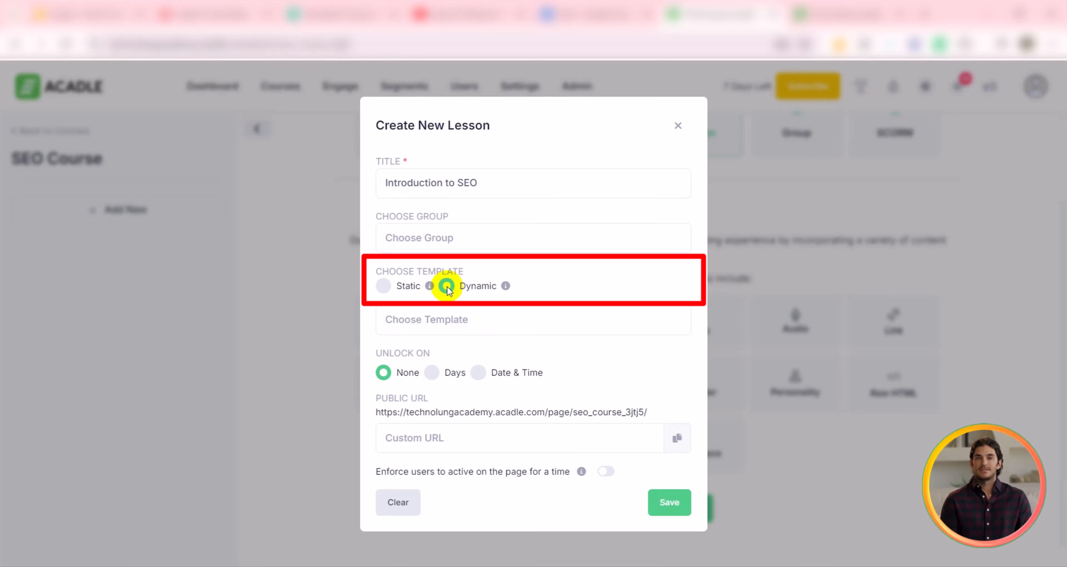
left_click(436, 311)
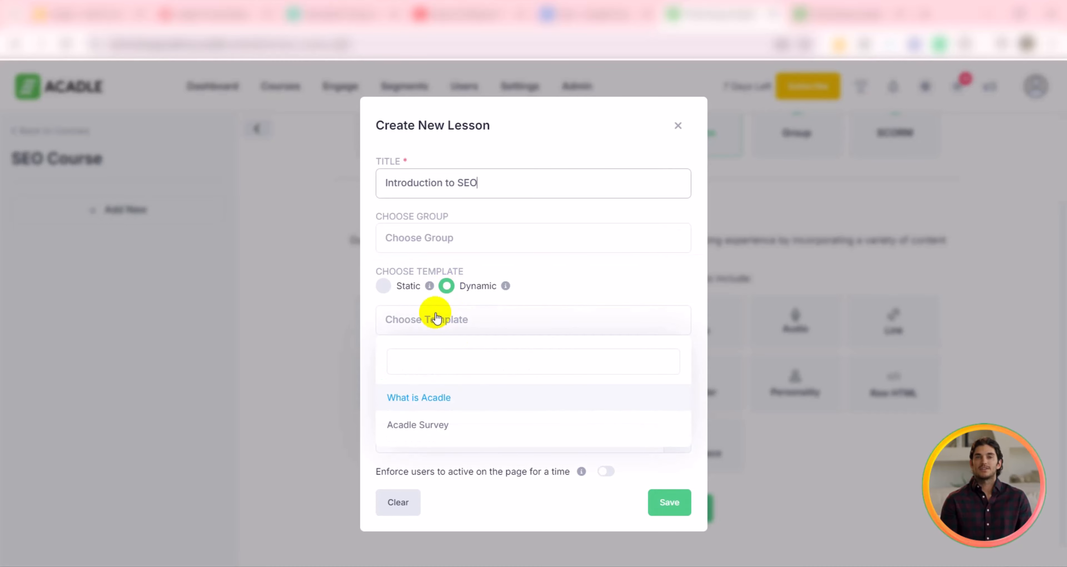
left_click(438, 400)
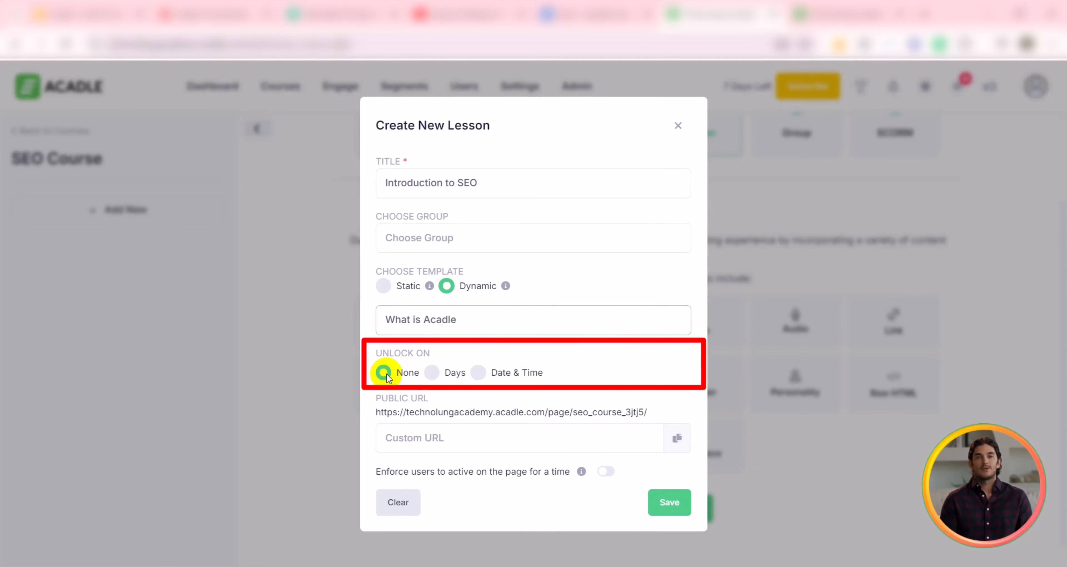
left_click(445, 438)
type("Seo-introduction")
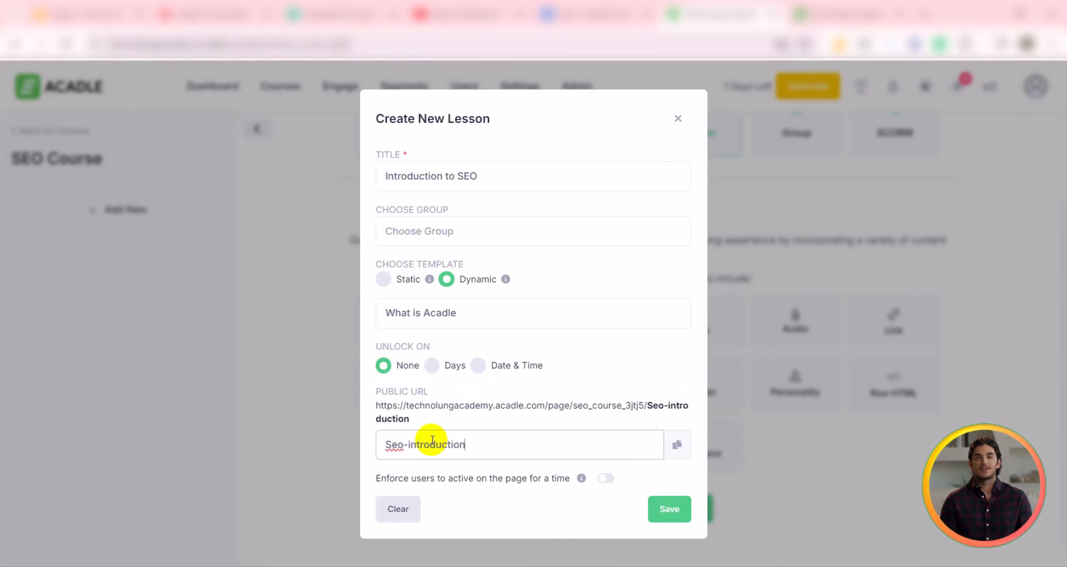
left_click(667, 514)
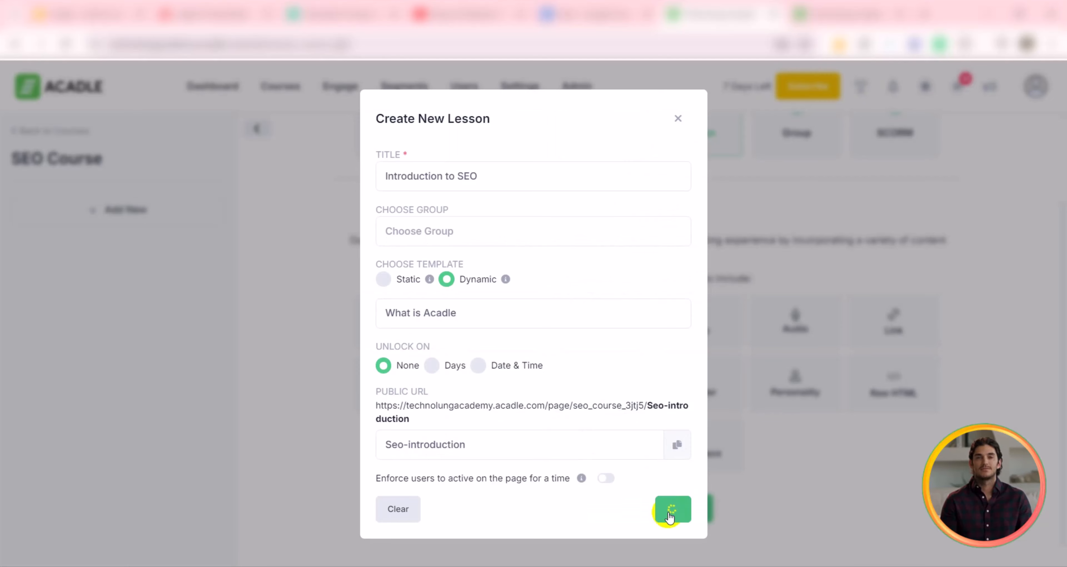
Step: Replace the lesson's template text with a pasted SEO introduction paragraph and delete the remaining template blocks
left_click(541, 384)
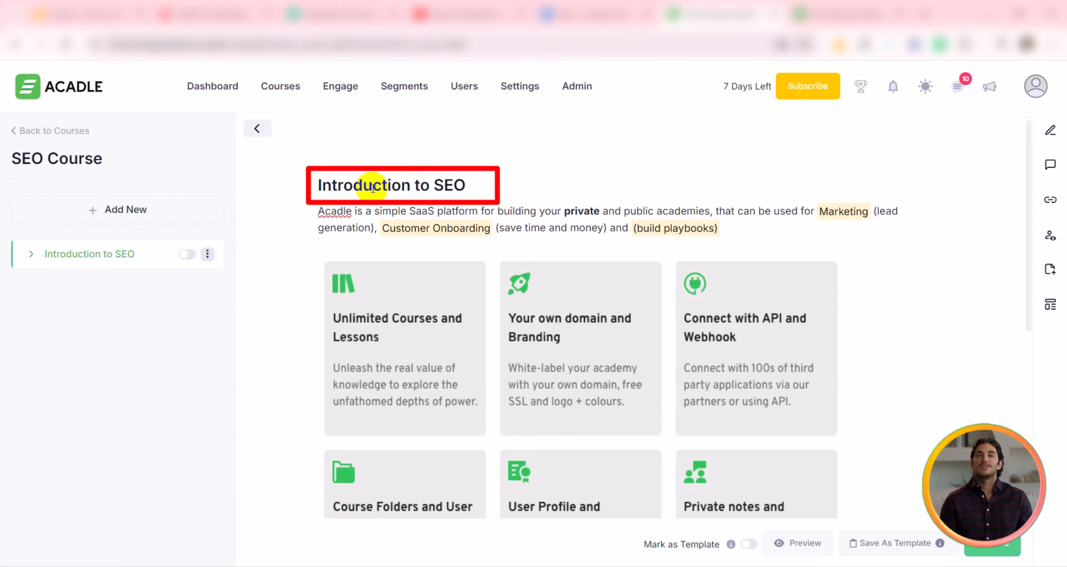
triple_click(383, 219)
type("SEO, or Search Engine Optimization, is the process of improving a website’s visibility in organic (non-paid) search results. This module explains how search engines, like Google, crawl and index websites. You'll learn about the types of SEO: on-page SEO (optimization on your website), off-page SEO (backlinks and social signals), and technical SEO (site performance and crawlability). Understanding the basics of Search Engine Results Pages (SERPs) and the difference between black-hat and white-hat SEO techniques will help set a strong foundation.")
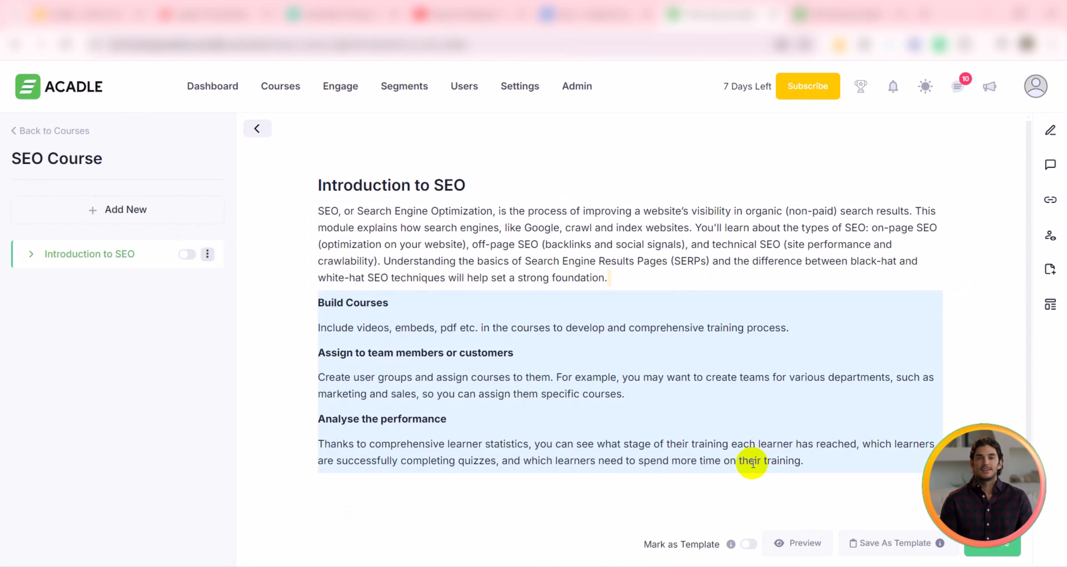
key("BackSpace")
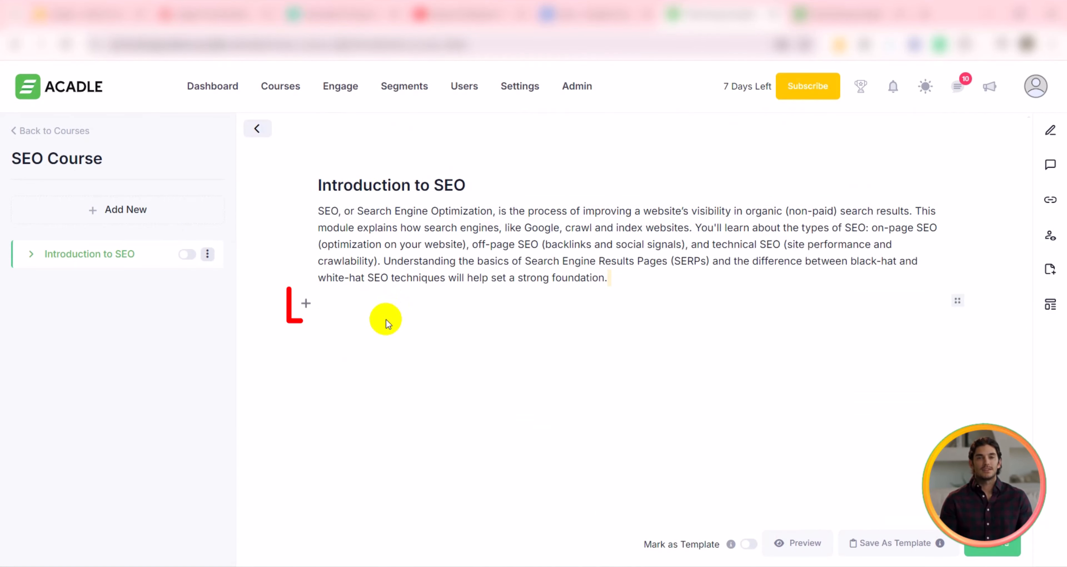
Step: Insert the SEO course image below the introduction paragraph
left_click(306, 307)
left_click(589, 303)
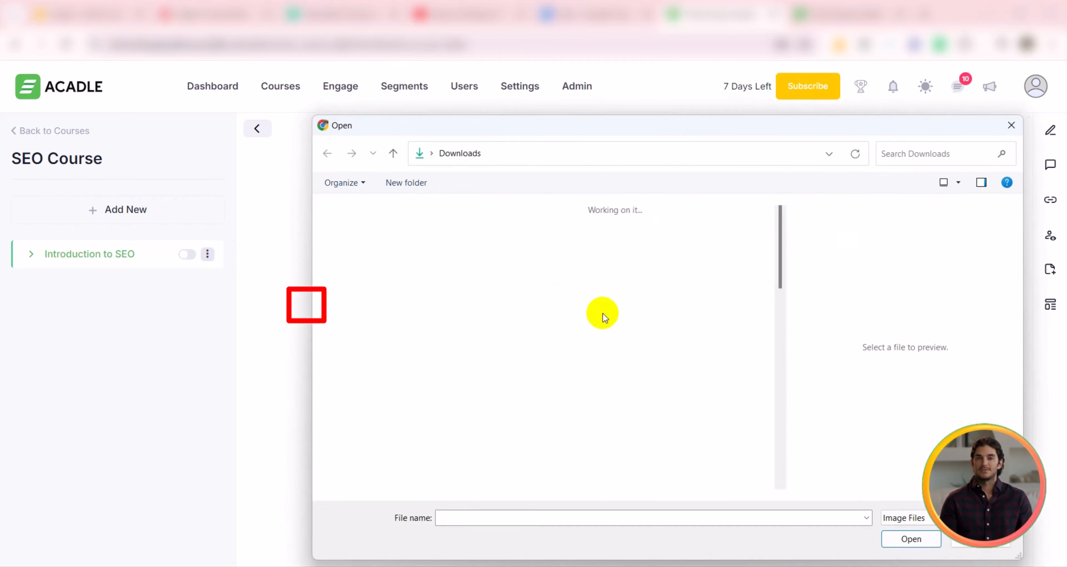
left_click(490, 238)
left_click(908, 537)
Step: Embed the Nichesss 3 video below the image and save the lesson
scroll(591, 362, "down", 5)
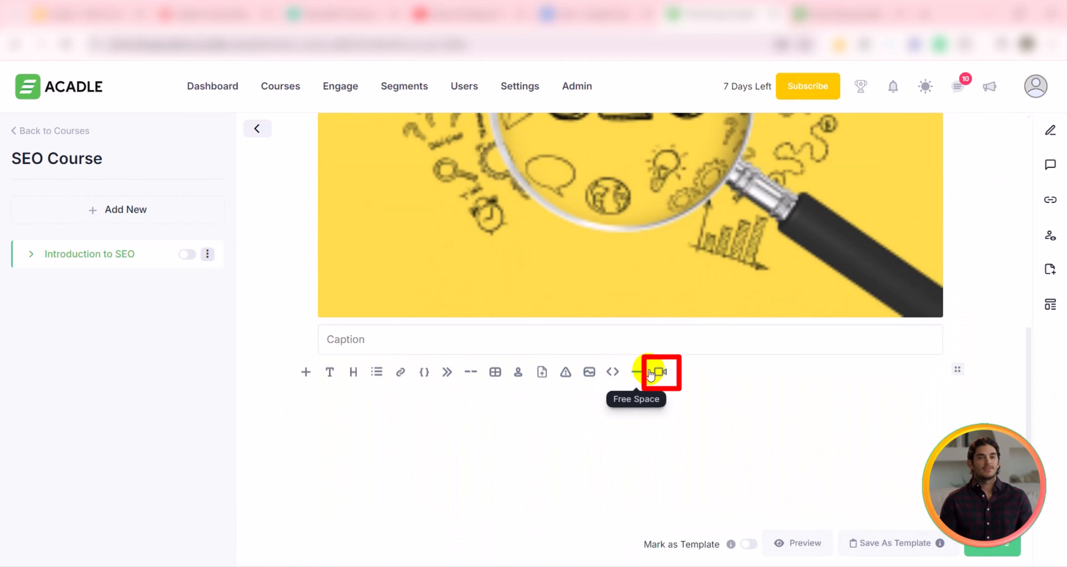
left_click(659, 369)
left_click(658, 377)
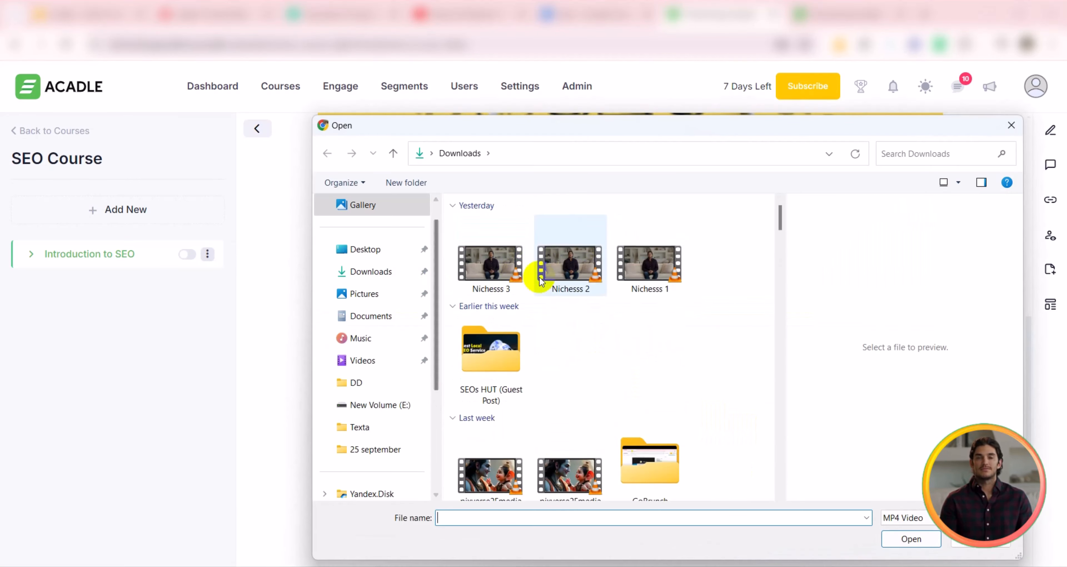
left_click(491, 251)
left_click(907, 538)
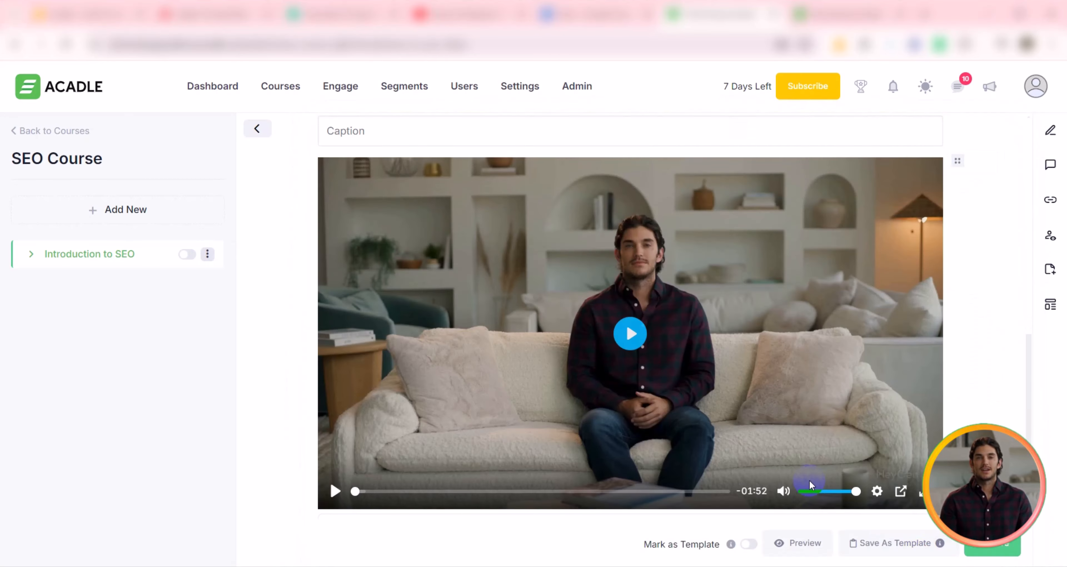
left_click(980, 550)
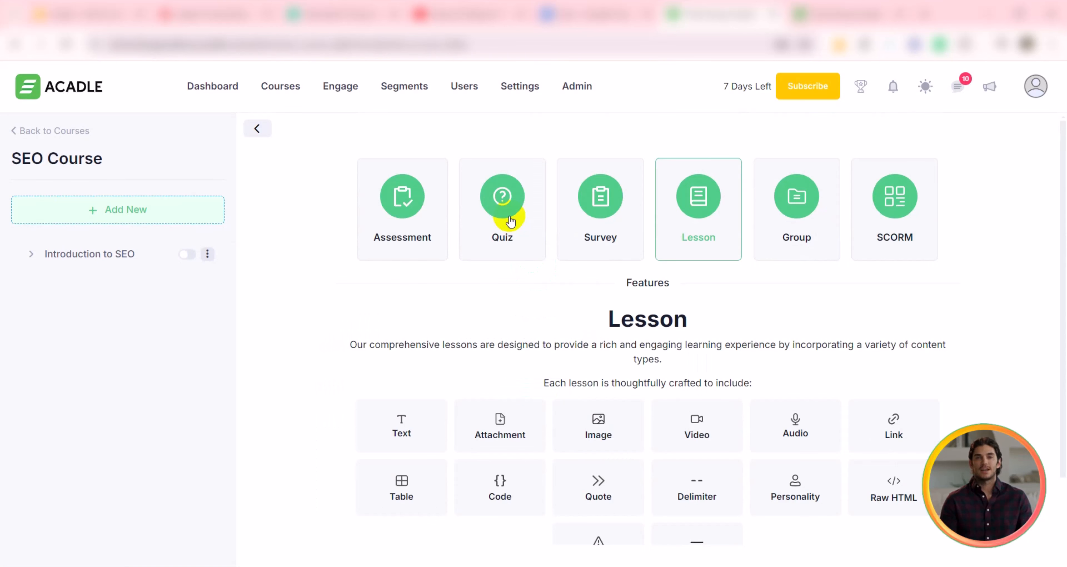
Step: Create a new quiz titled SEO Quiz in the SEO Course
left_click(510, 222)
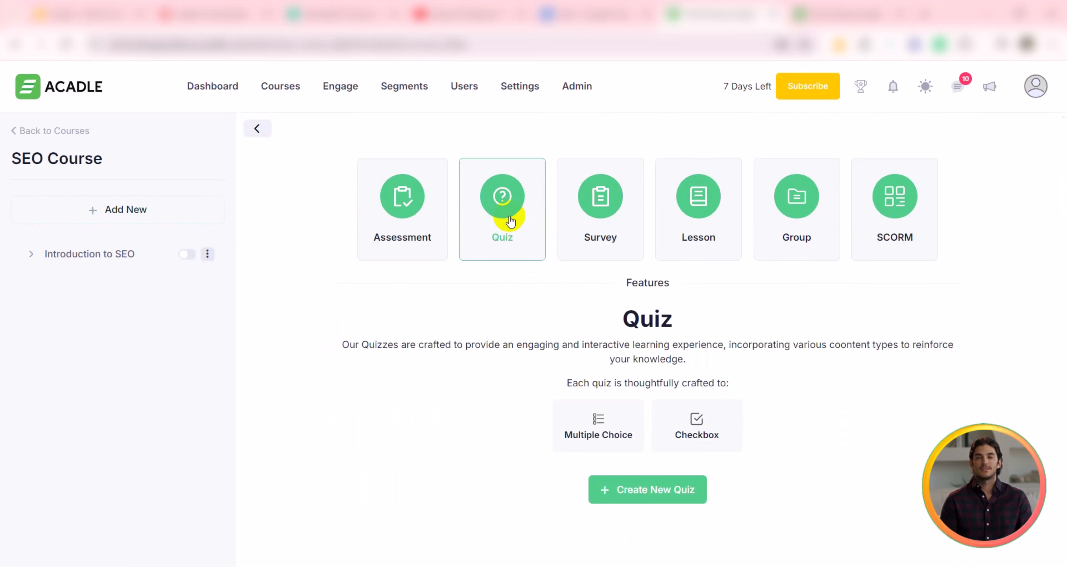
left_click(658, 488)
left_click(488, 270)
type("SEO Quiz")
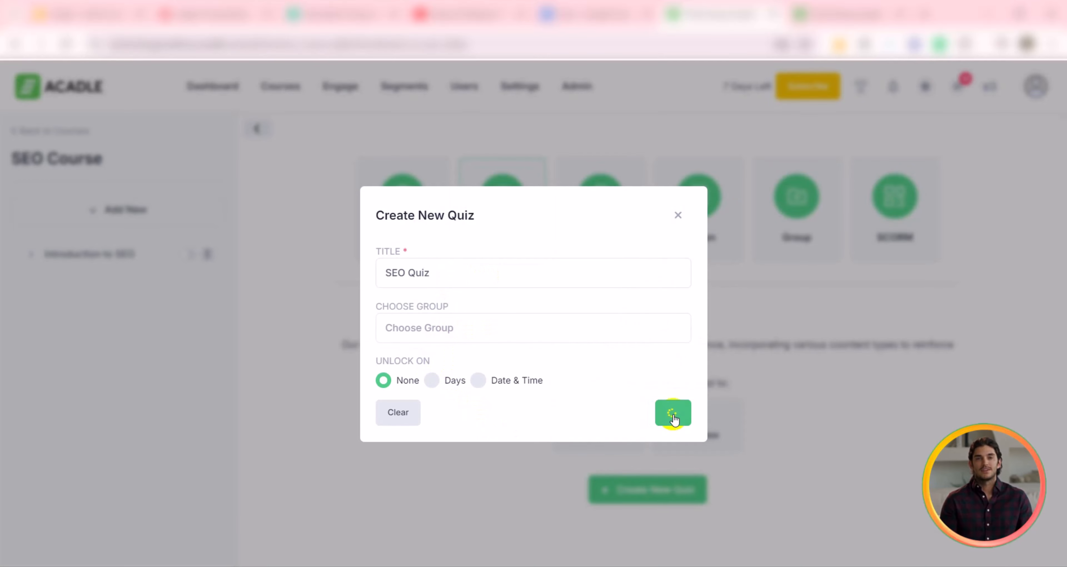
left_click(673, 413)
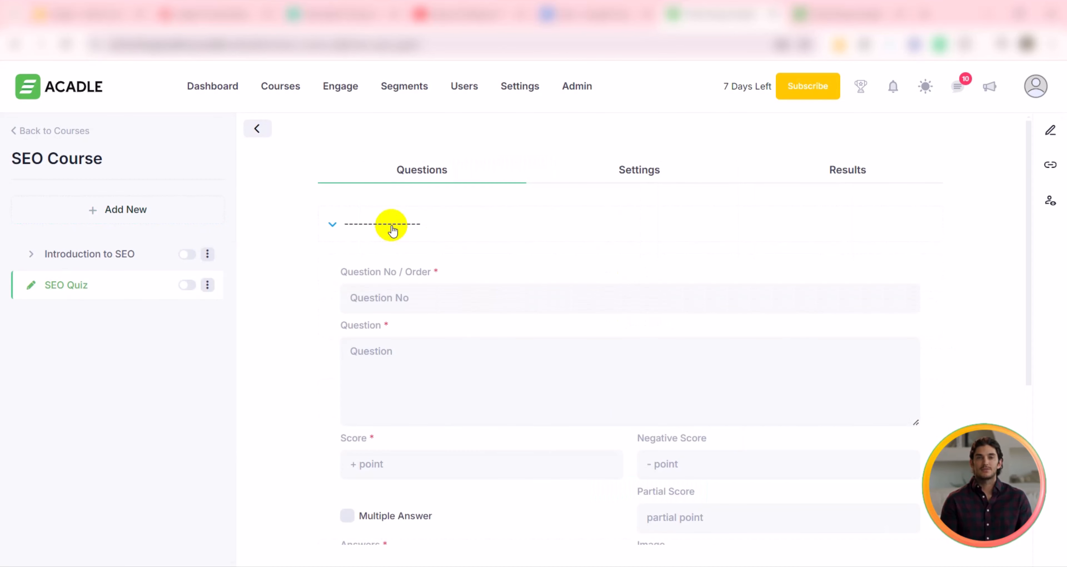
Step: Add question 1, What is the primary goal of SEO?, with a score of 1
left_click(423, 292)
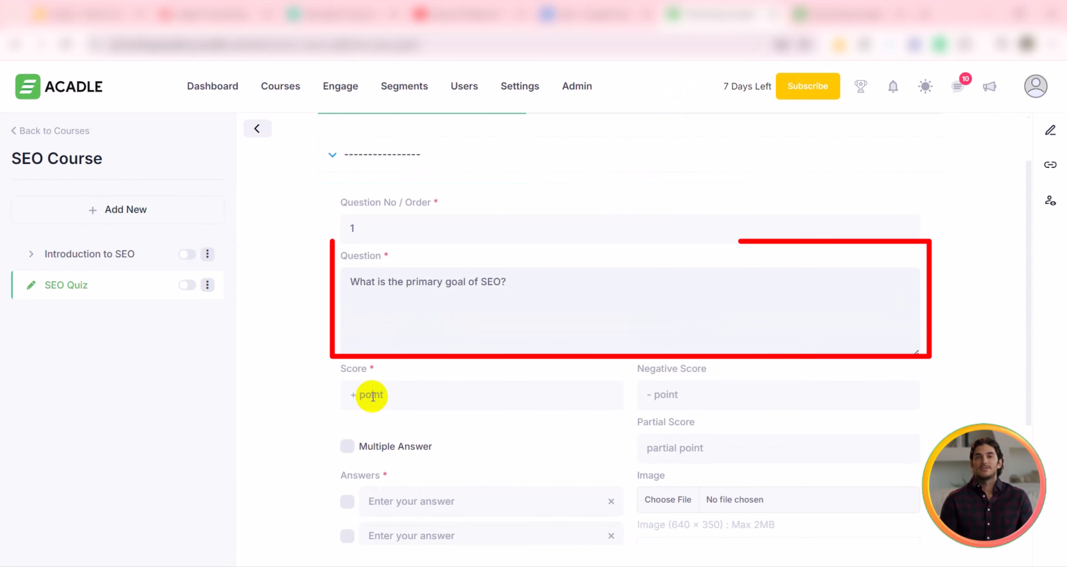
left_click(373, 395)
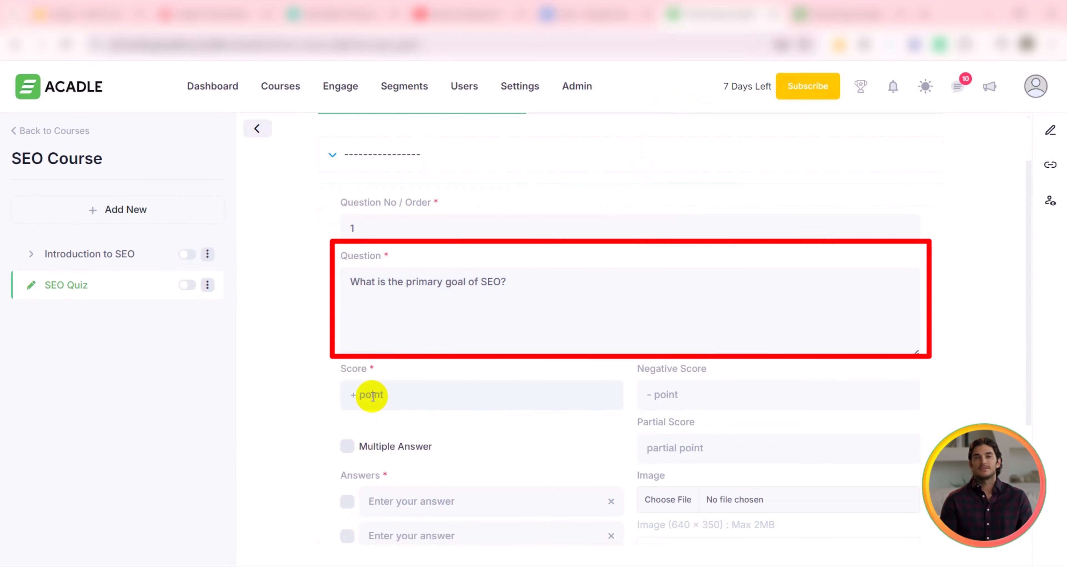
type("1")
Step: Add four answer options, mark Improve organic search engine rankings as the correct answer, and save the question
scroll(377, 381, "down", 3)
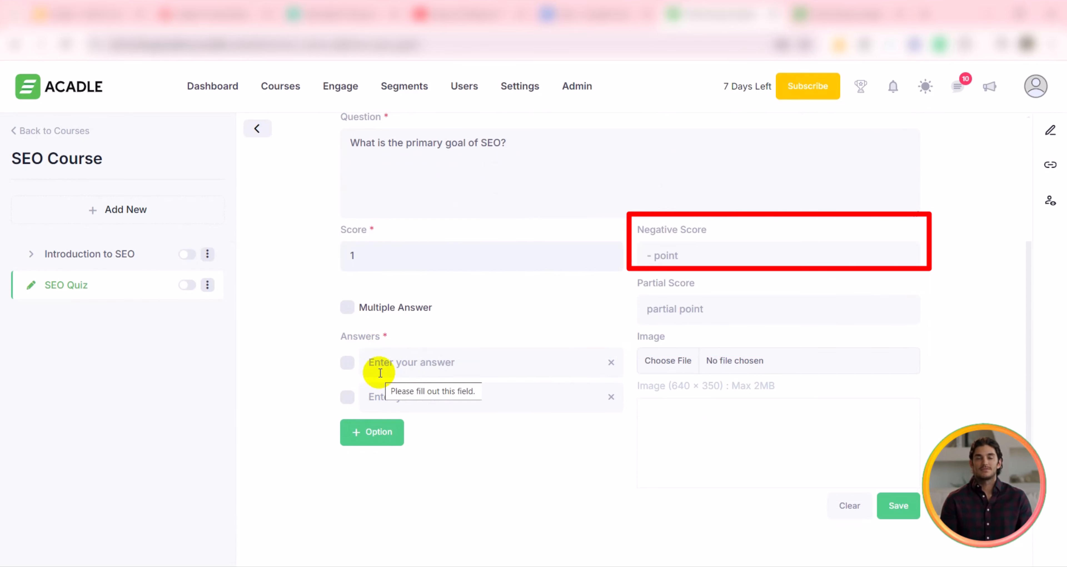
left_click(374, 431)
left_click(380, 455)
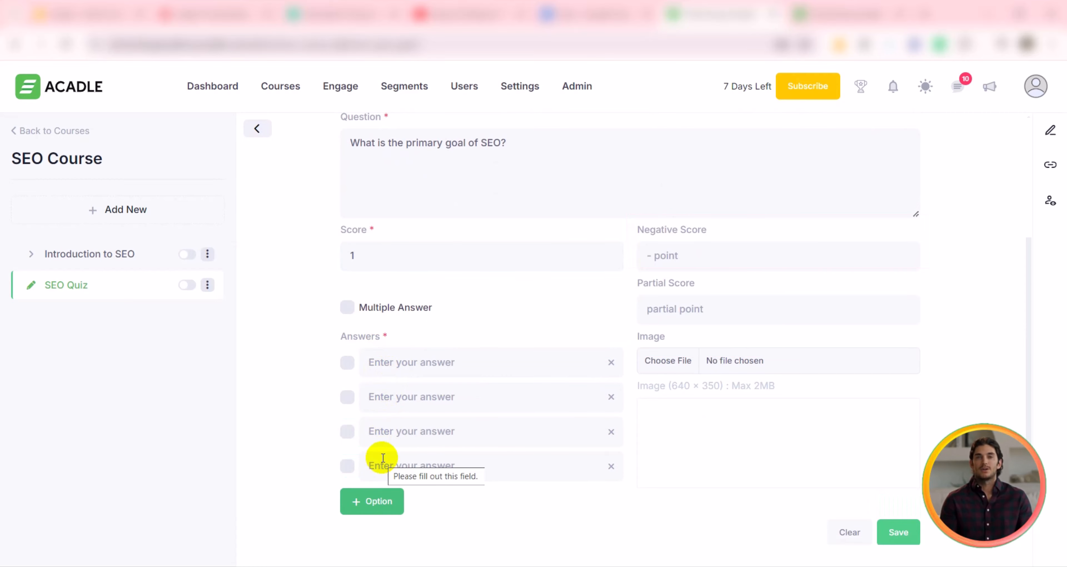
left_click(347, 362)
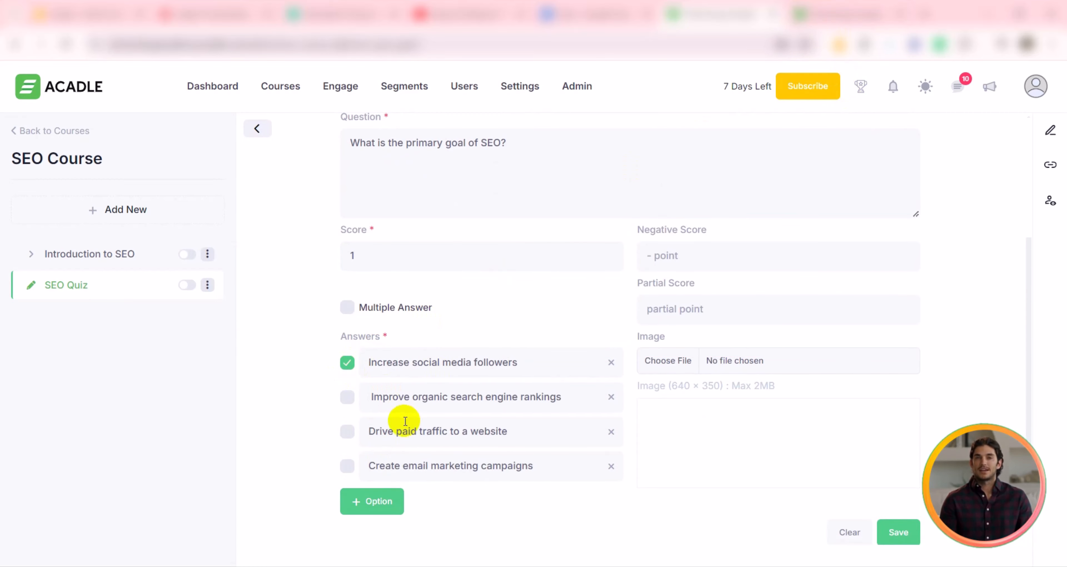
left_click(347, 397)
scroll(621, 415, "down", 3)
left_click(901, 417)
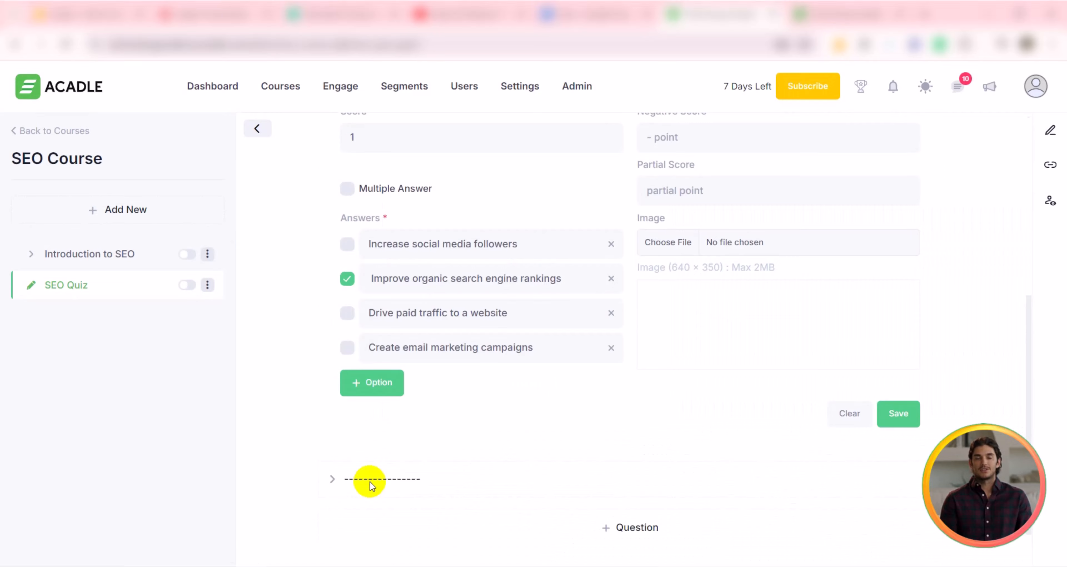
left_click(370, 483)
scroll(454, 248, "up", 6)
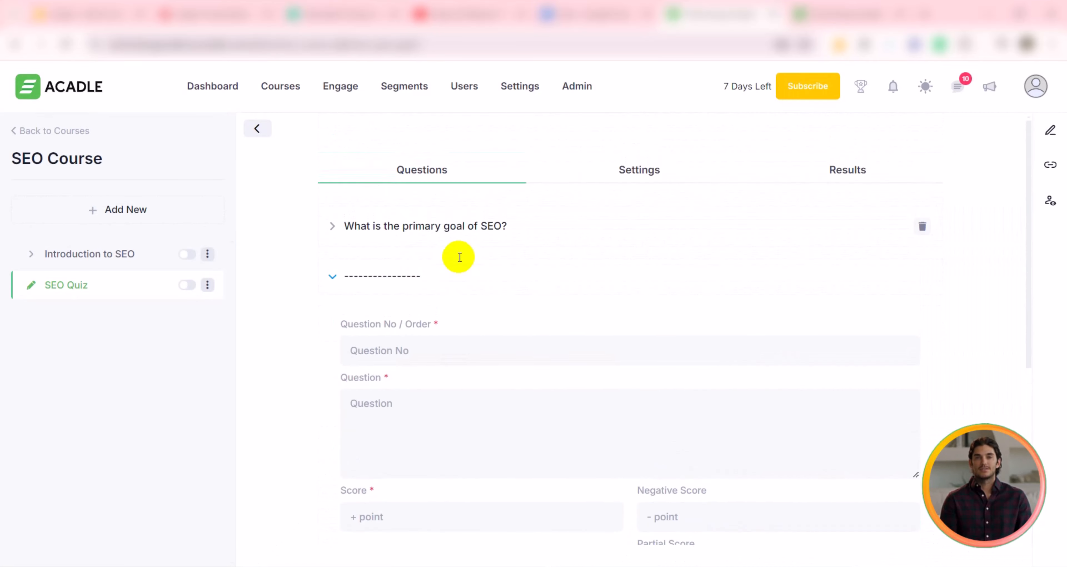
scroll(458, 257, "down", 2)
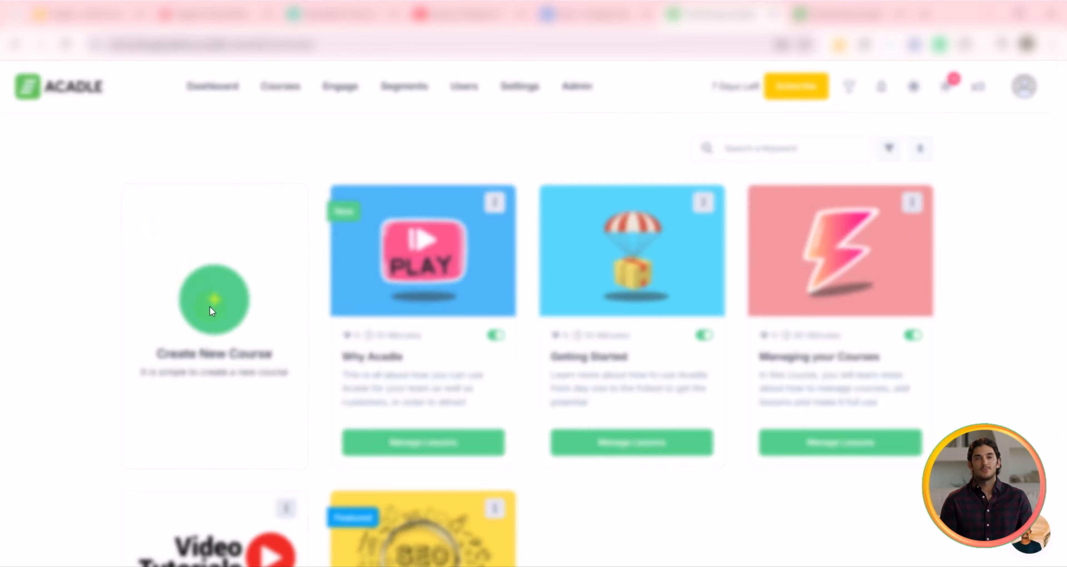
Step: Start a new video course named SEO Video with an SEO video description, one user group and the tag seo tutorial
left_click(214, 298)
left_click(529, 318)
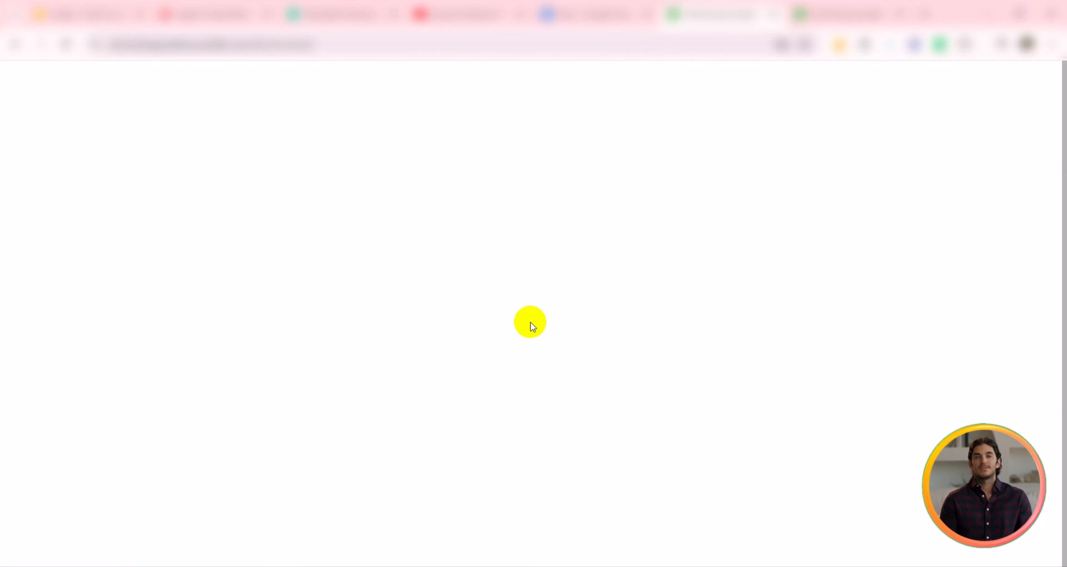
left_click(344, 212)
type("SEO Vi")
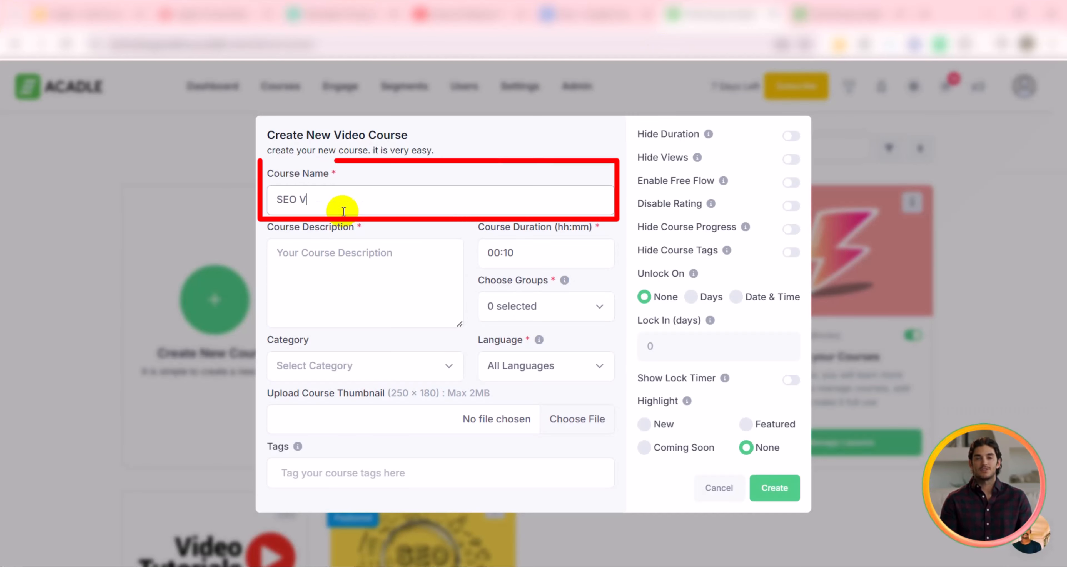
type("deo")
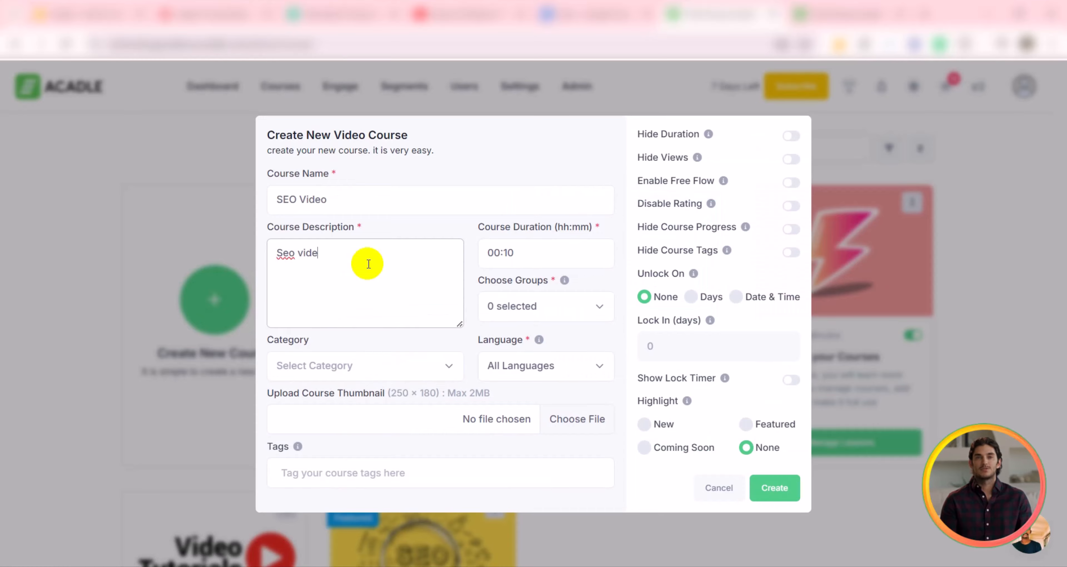
left_click(522, 305)
left_click(509, 398)
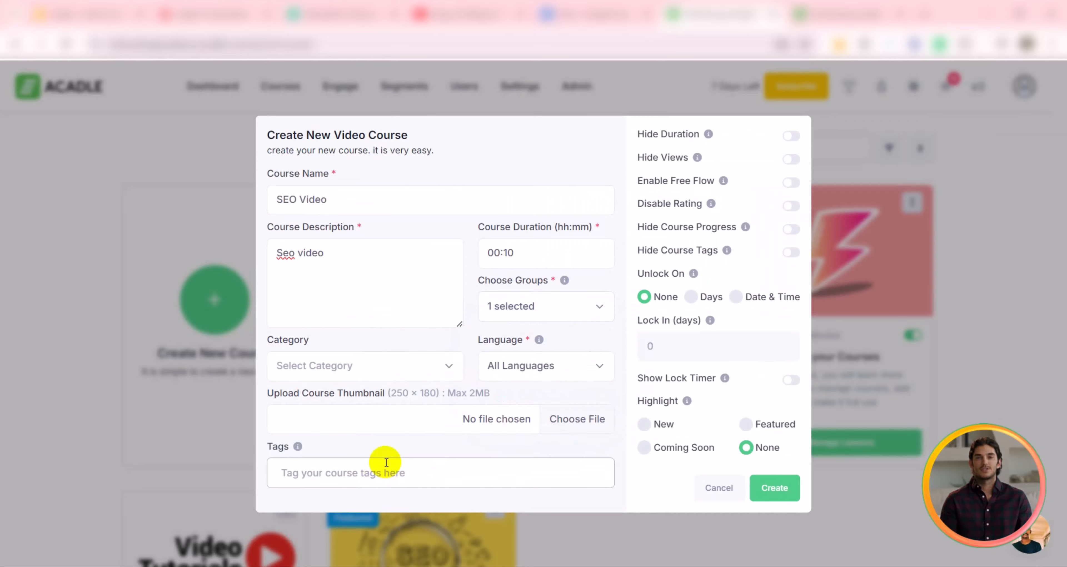
left_click(386, 466)
type("seo tutorial")
key("Return")
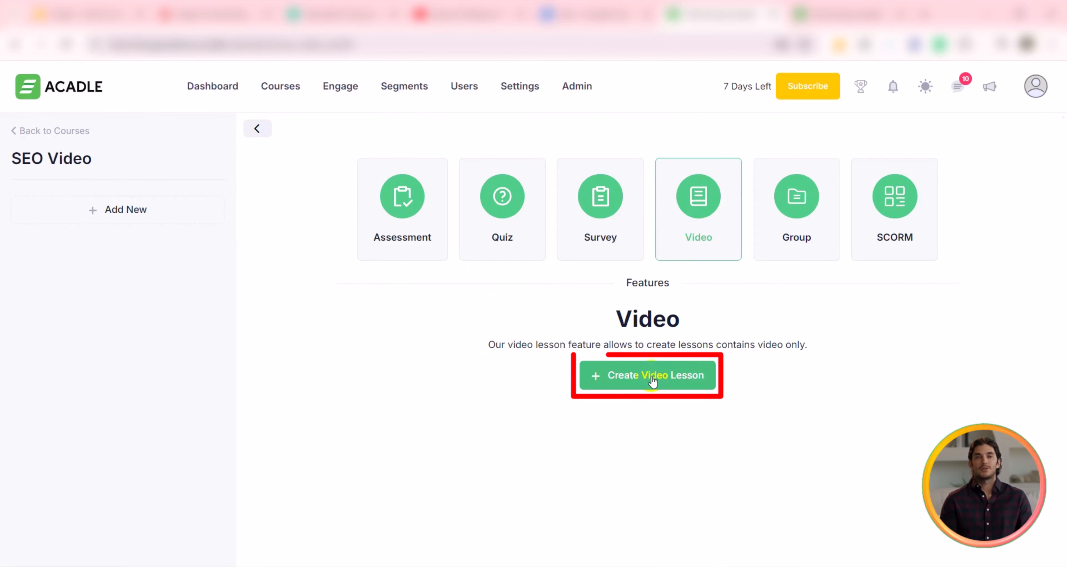
Step: Create a video lesson titled Keyword Research with custom URL Keyword-Research, enforcing users to watch the full video
left_click(652, 379)
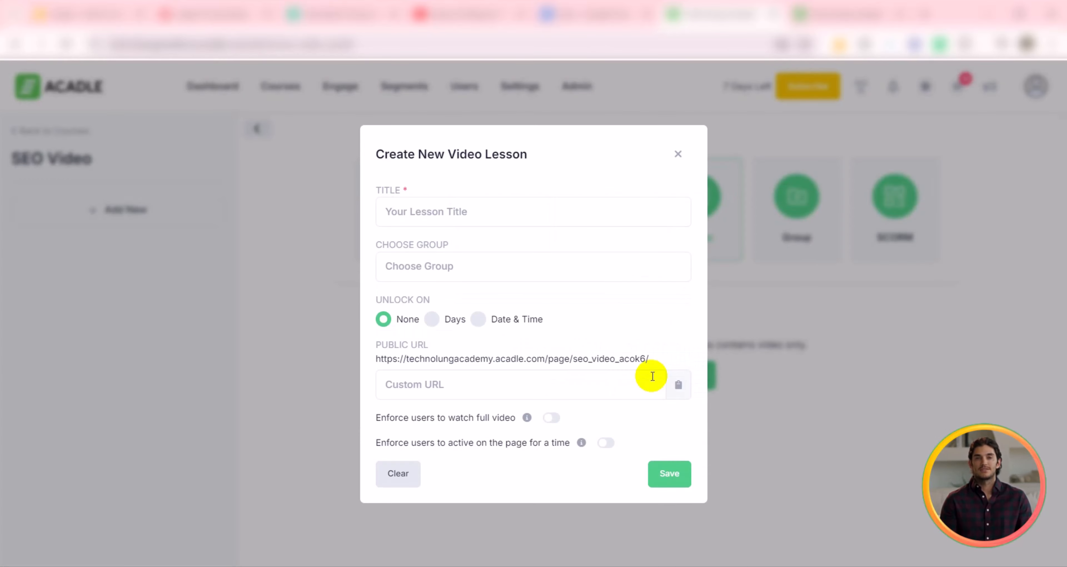
left_click(440, 220)
type("Keyword Research")
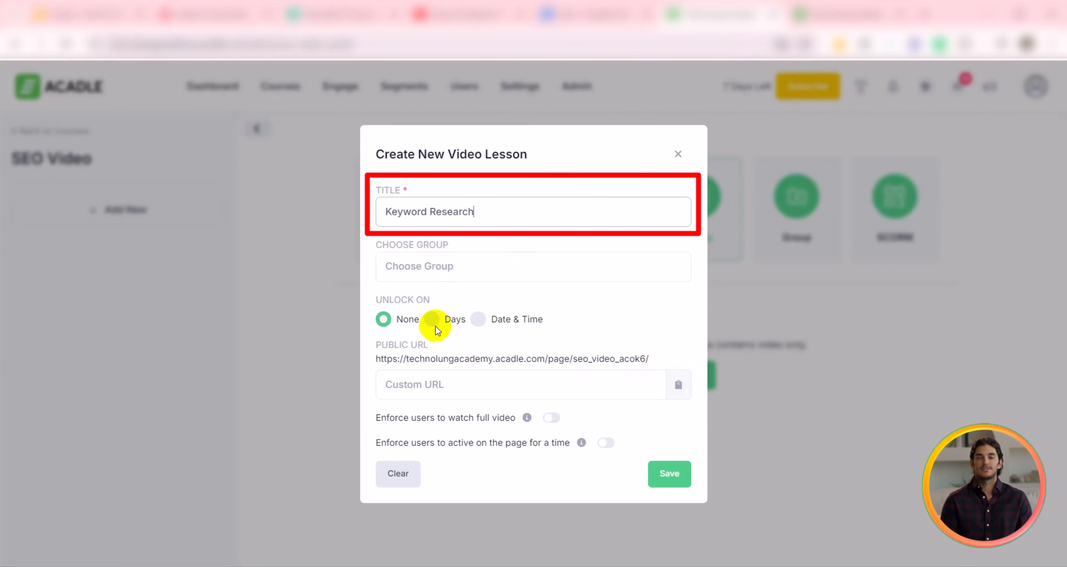
left_click(435, 387)
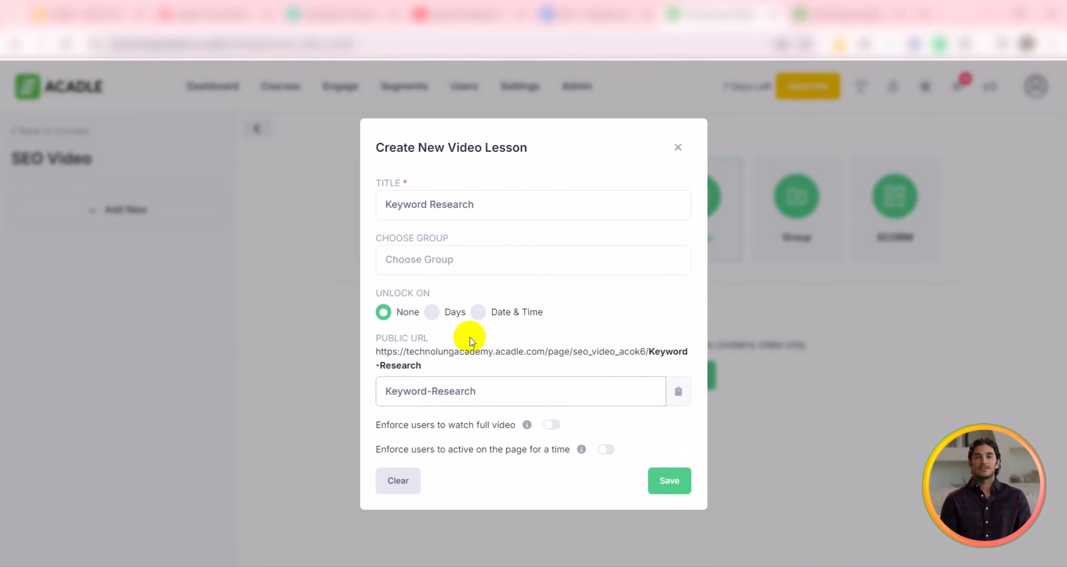
left_click(552, 425)
left_click(605, 449)
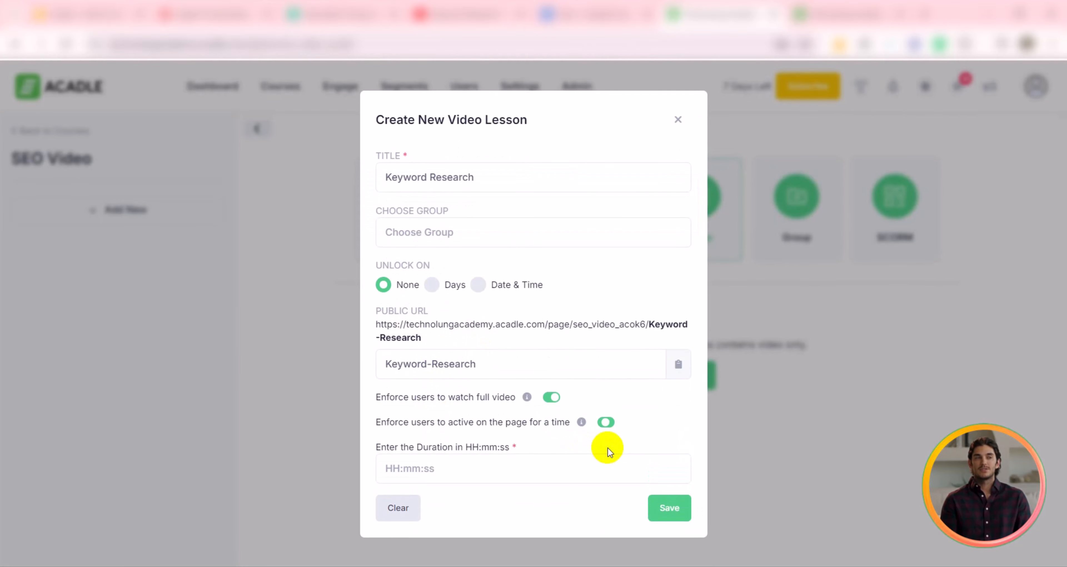
left_click(604, 429)
left_click(671, 482)
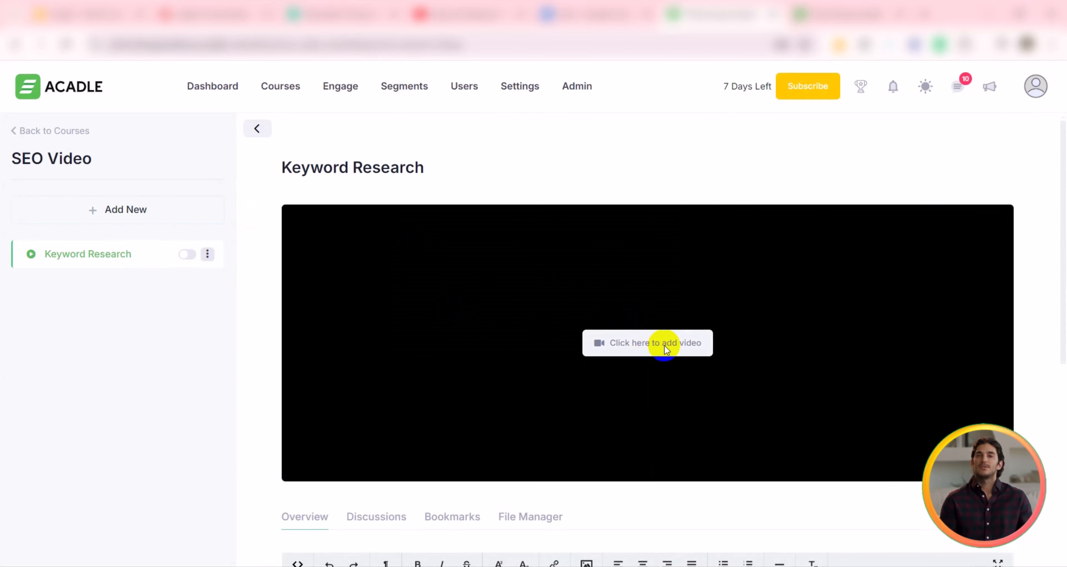
Step: Copy the embed code of the YouTube keyword research video and embed it as the lesson's video
left_click(664, 346)
right_click(407, 238)
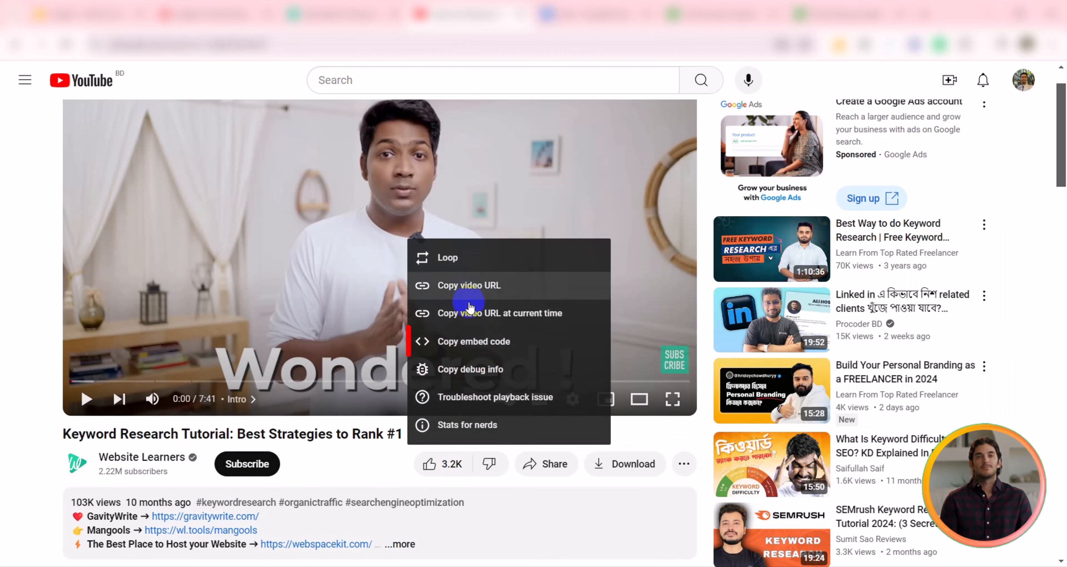
left_click(464, 341)
left_click(409, 319)
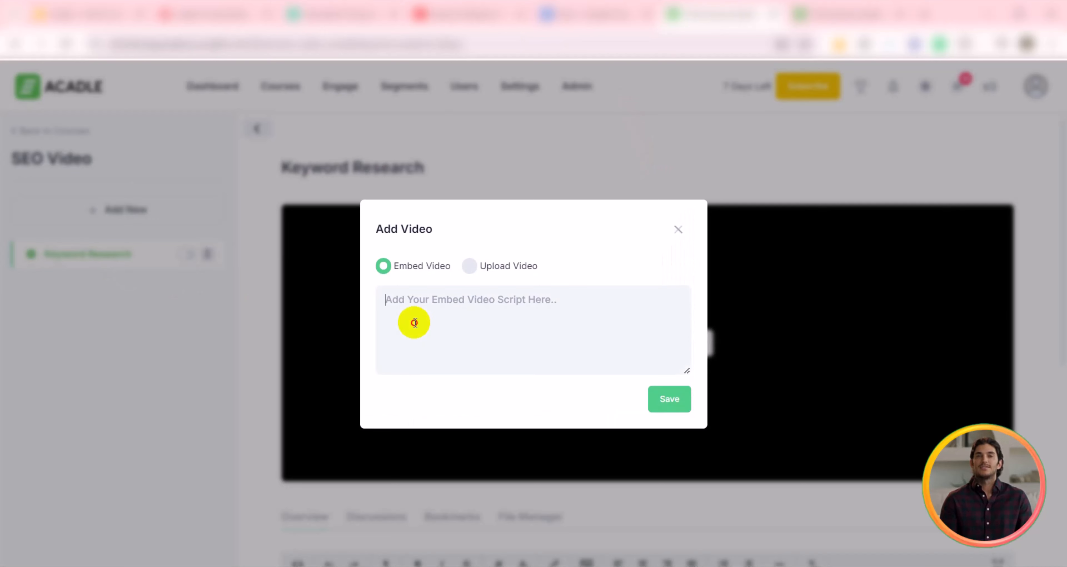
key("ctrl+v")
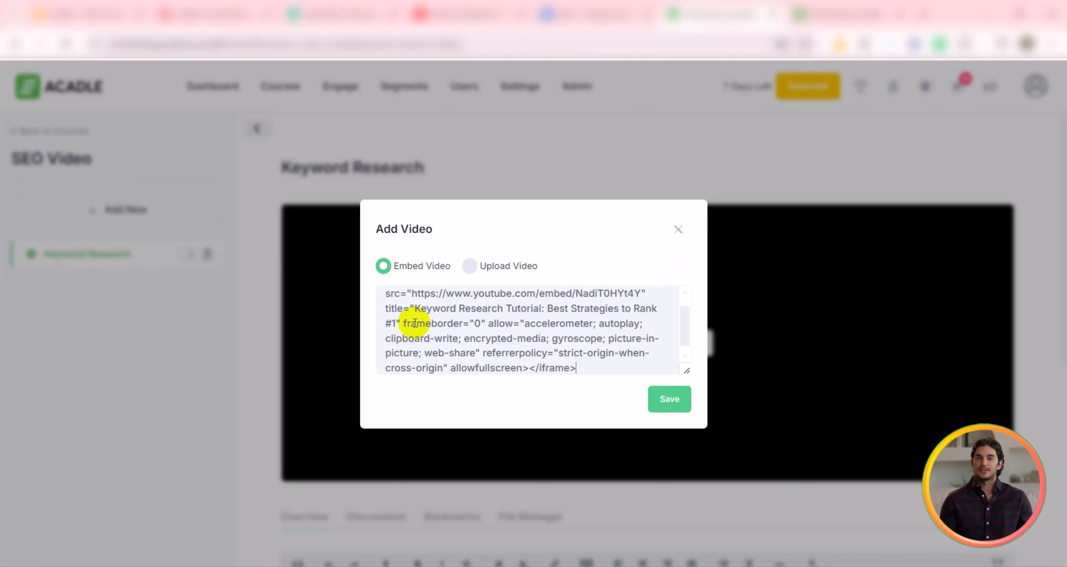
left_click(673, 401)
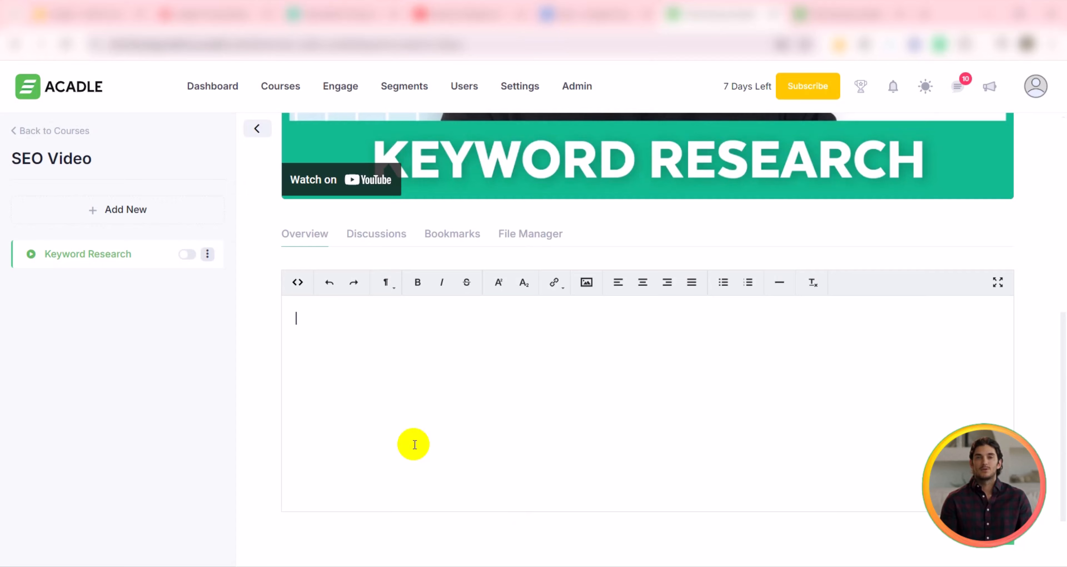
Step: Paste a keyword research overview paragraph into the lesson's overview and save it
left_click(378, 416)
key("ctrl+v")
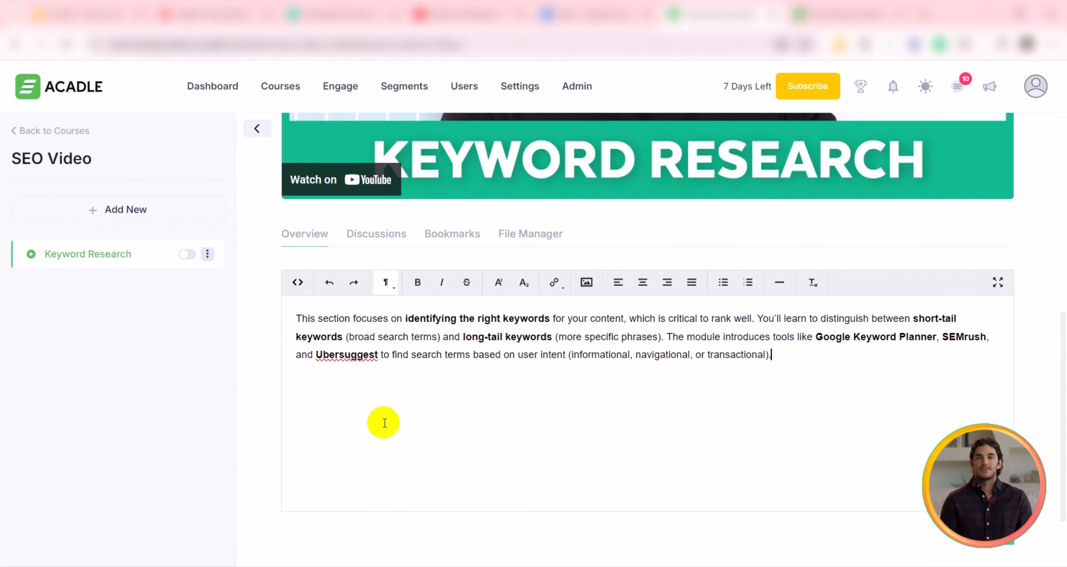
scroll(346, 514, "down", 2)
left_click(988, 462)
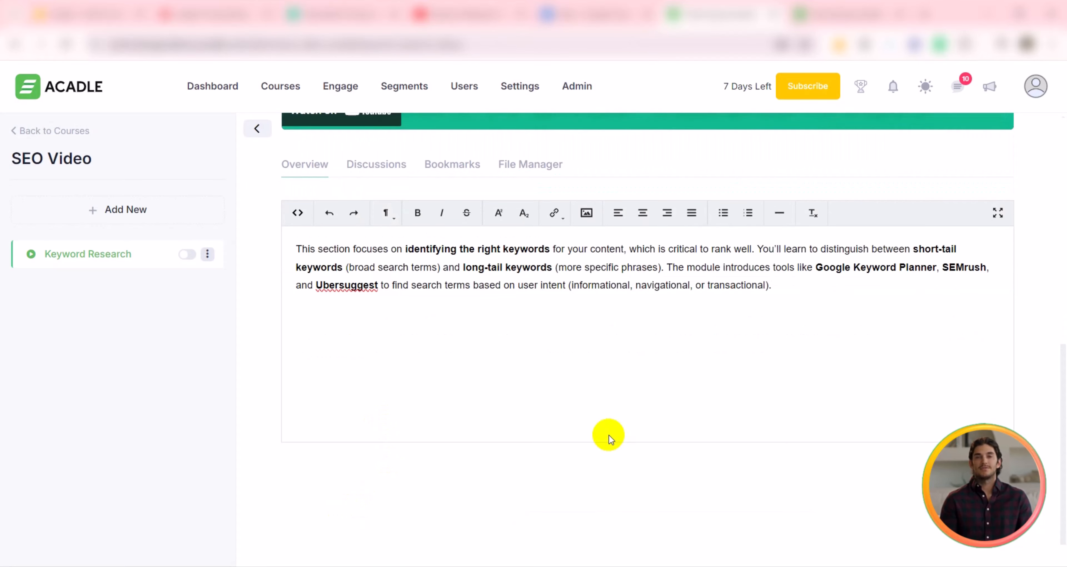
Step: Enable discussion for the Keyword Research lesson
left_click(376, 348)
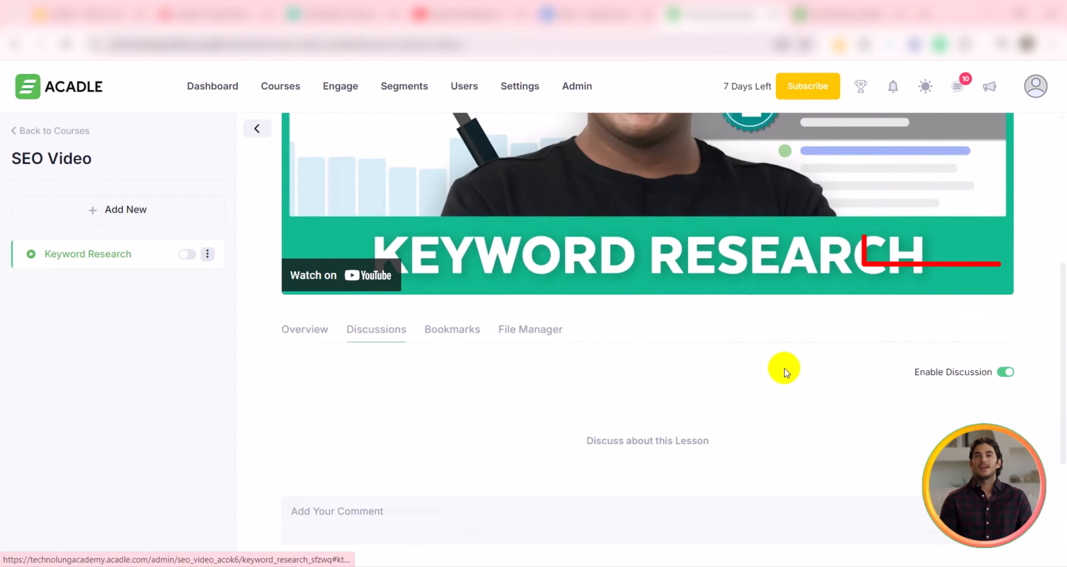
scroll(786, 372, "down", 3)
left_click(1006, 251)
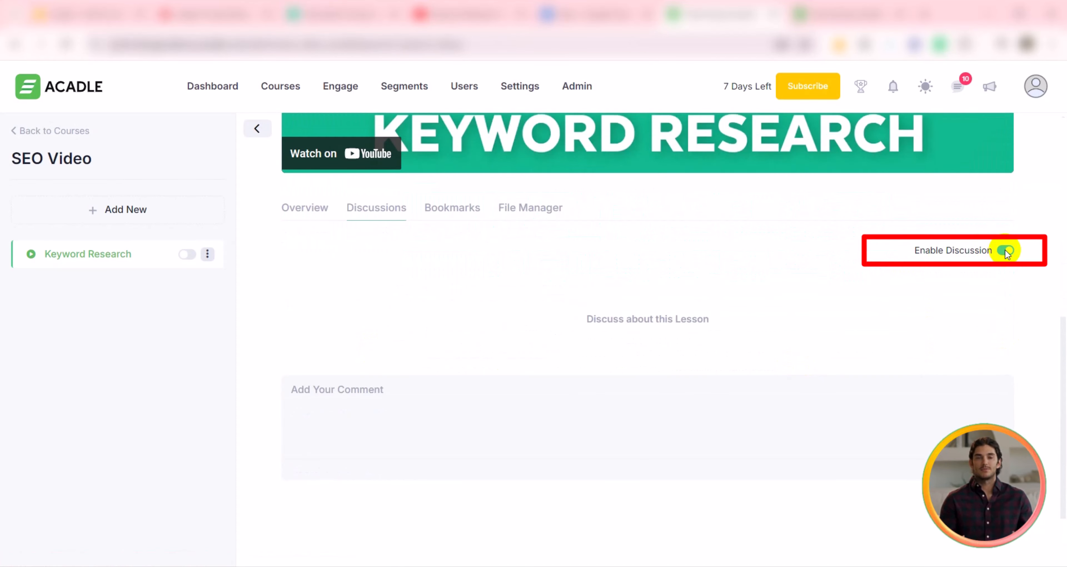
left_click(1006, 251)
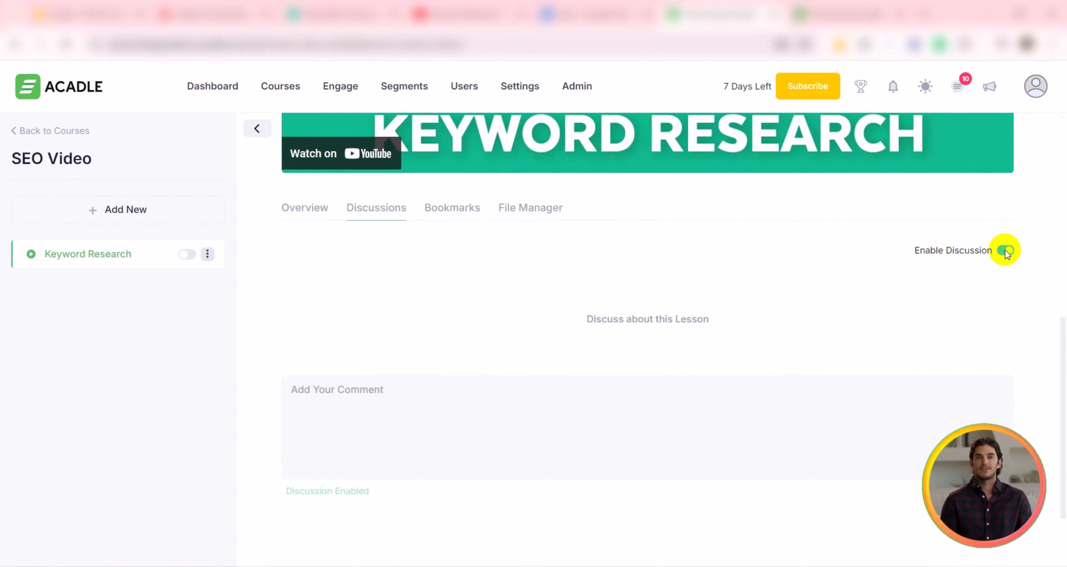
Step: Toggle the Keyword Research lesson's visibility switch in the course outline
left_click(186, 255)
left_click(187, 255)
left_click(188, 255)
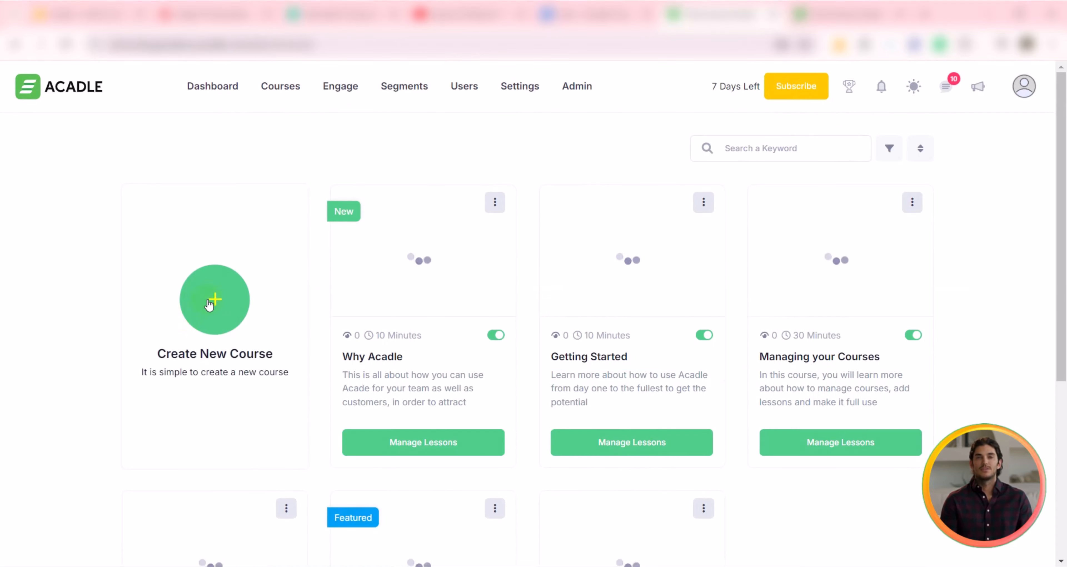
Step: Start a new live course named Live Keyword Research with the description Keyword Research
left_click(214, 300)
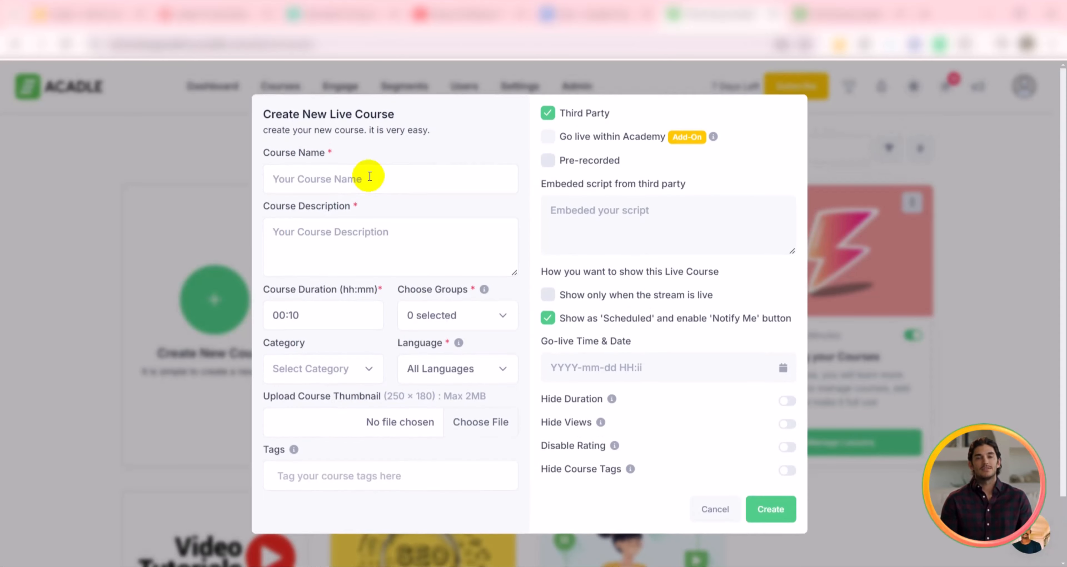
left_click(365, 179)
type("Live Keyword Research")
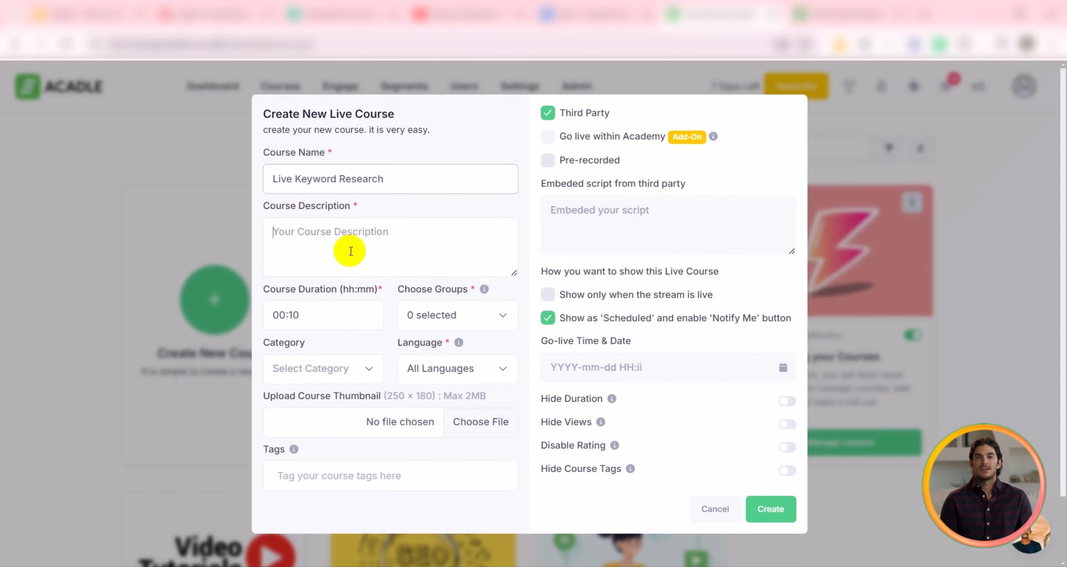
left_click(350, 250)
type("Keyword Research")
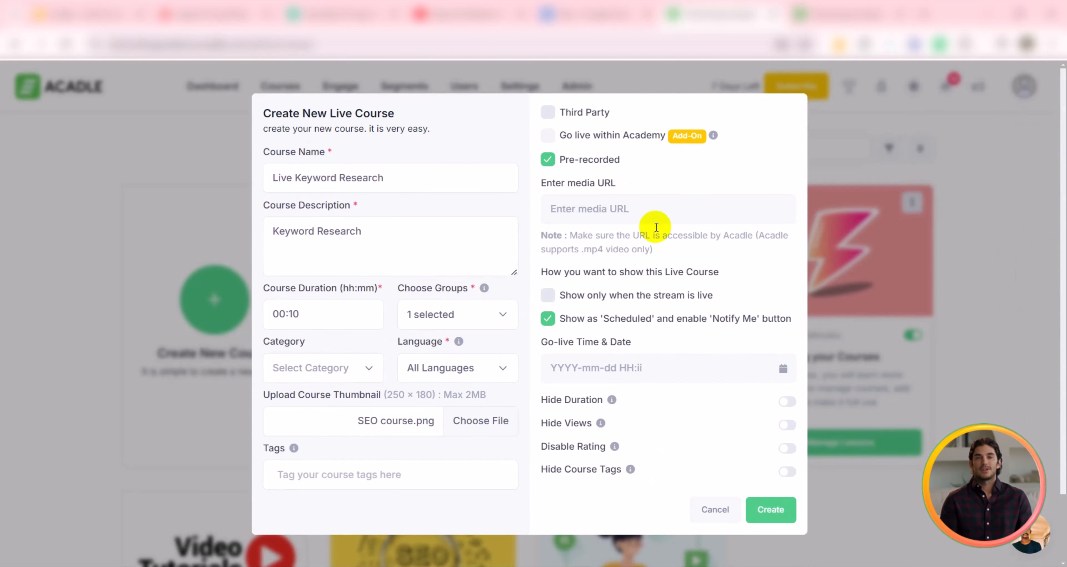
Step: Paste the YouTube video URL as the media URL and show the course only when the stream is live
left_click(621, 207)
key("ctrl+v")
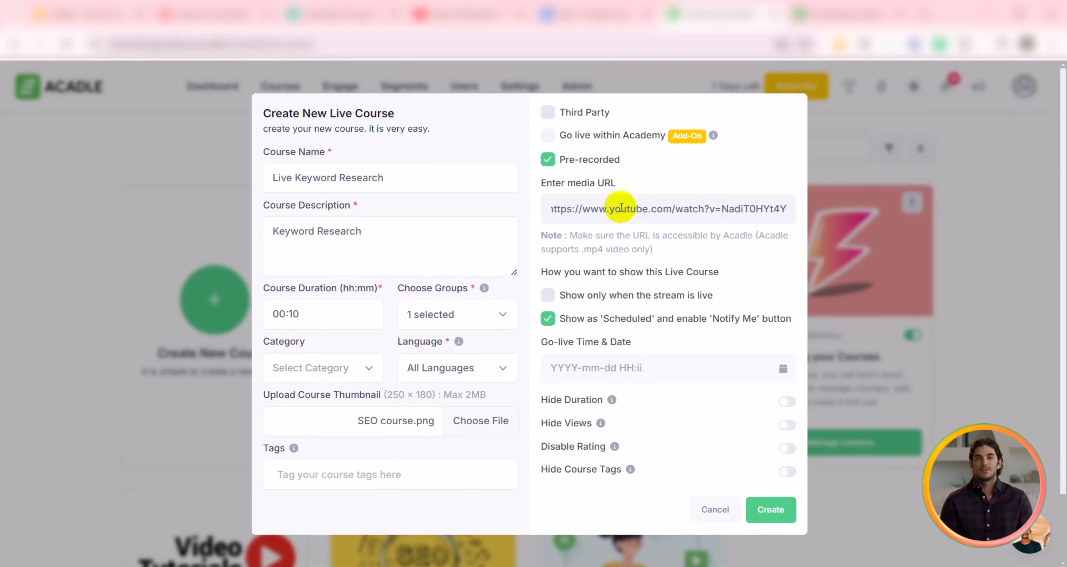
left_click(552, 291)
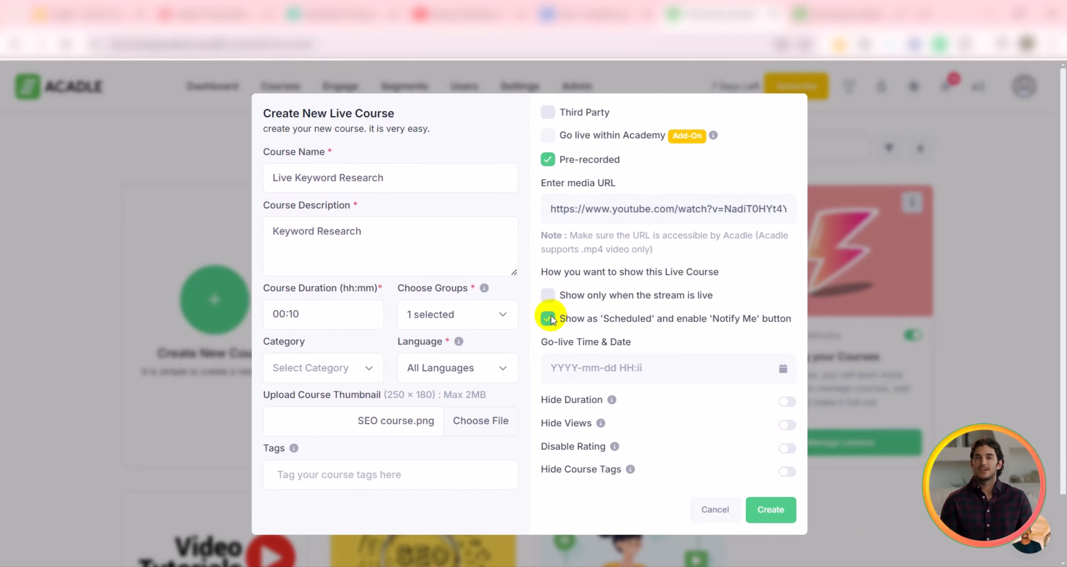
left_click(548, 295)
left_click(556, 367)
left_click(676, 496)
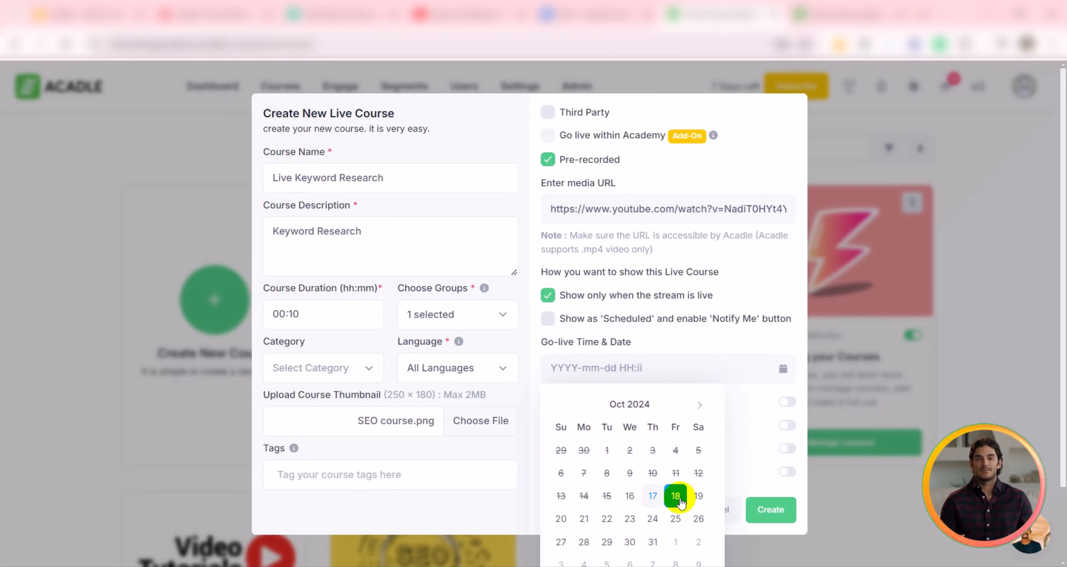
scroll(683, 505, "down", 2)
left_click(689, 545)
triple_click(661, 294)
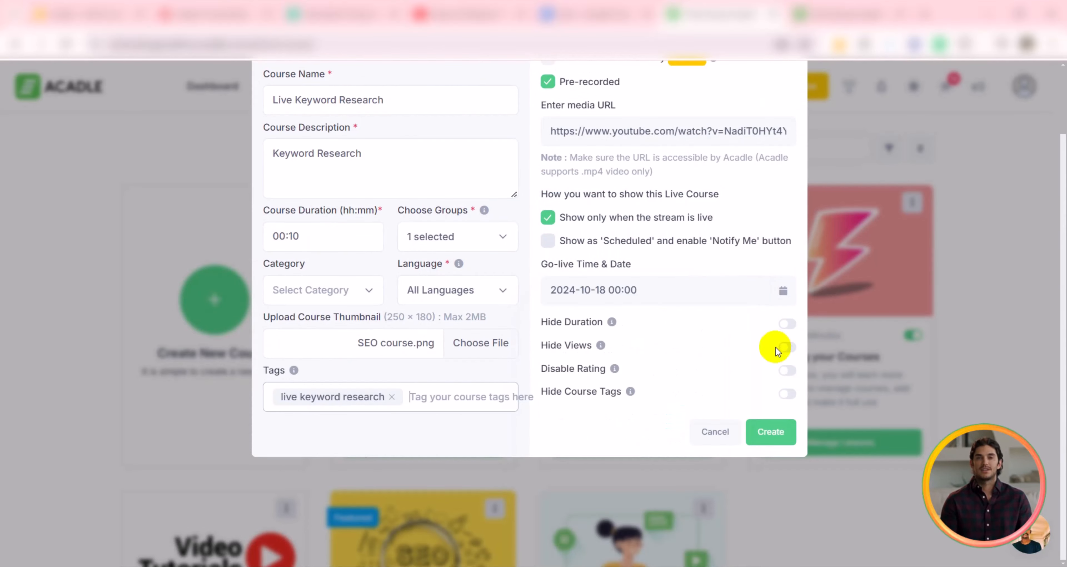
Step: Create the live course and check it in the course list
left_click(773, 433)
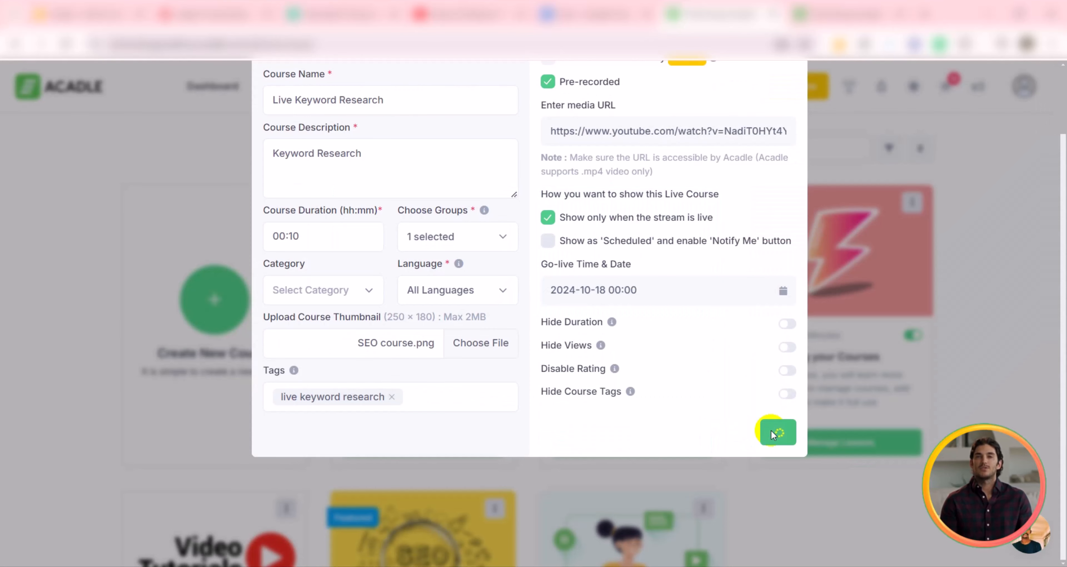
scroll(598, 307, "down", 5)
scroll(598, 306, "up", 4)
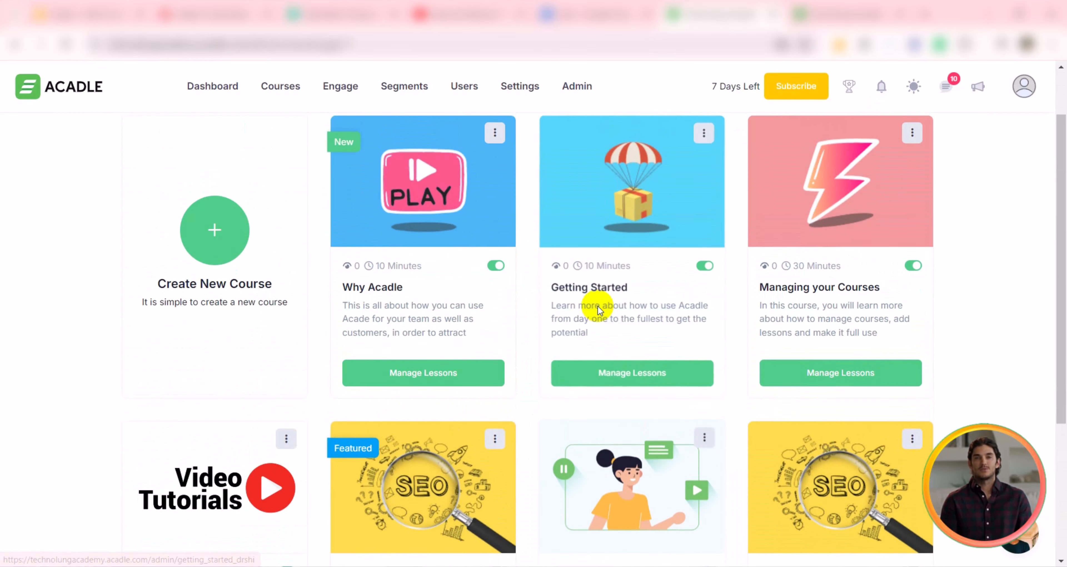
scroll(598, 306, "up", 2)
scroll(598, 306, "down", 4)
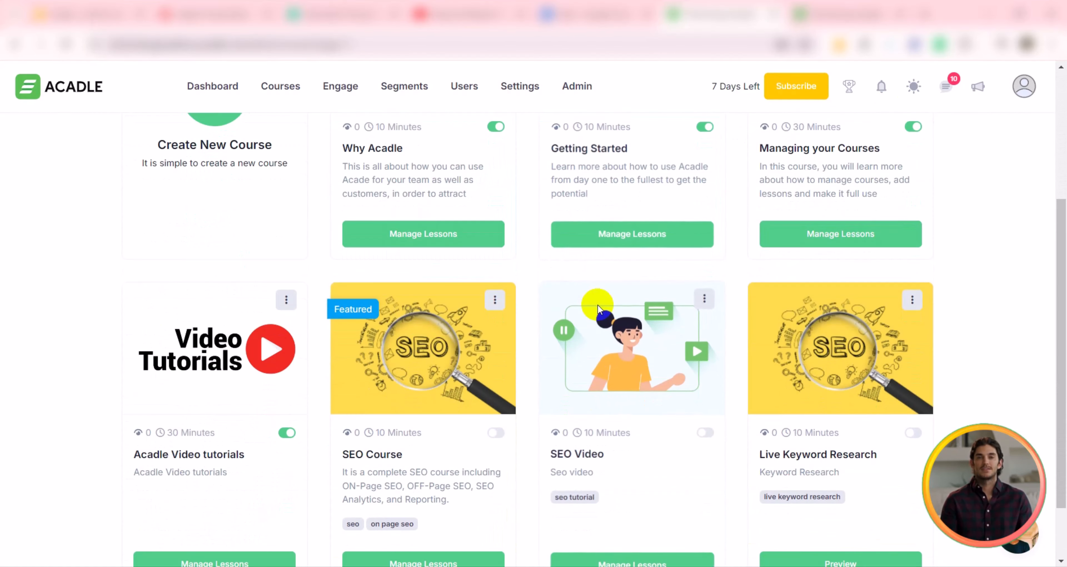
scroll(597, 306, "up", 4)
Step: Browse the academy Settings sections: Login Page, Design, Certificates and Gamification
left_click(519, 86)
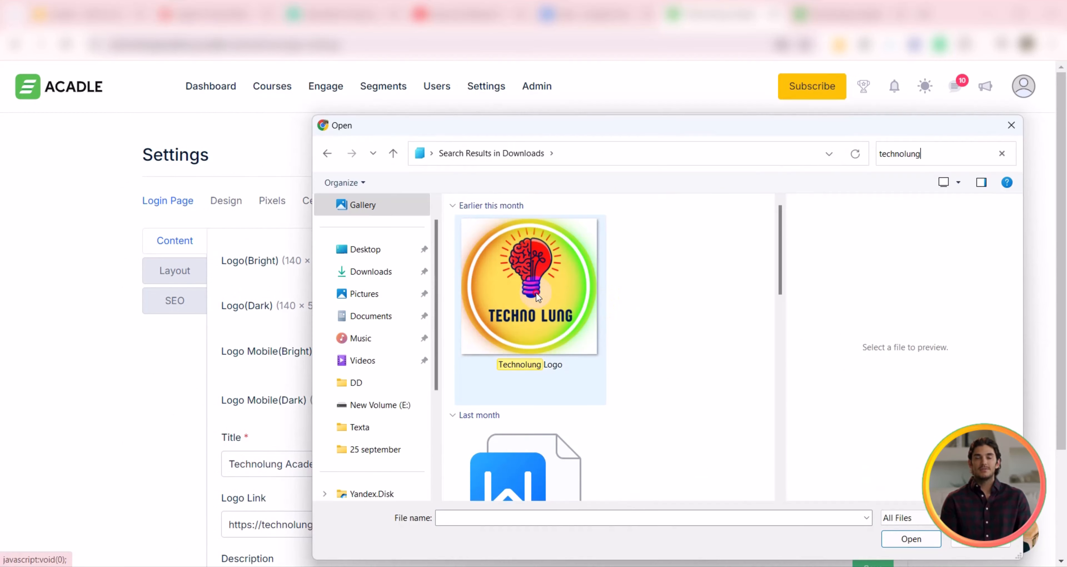
left_click(921, 543)
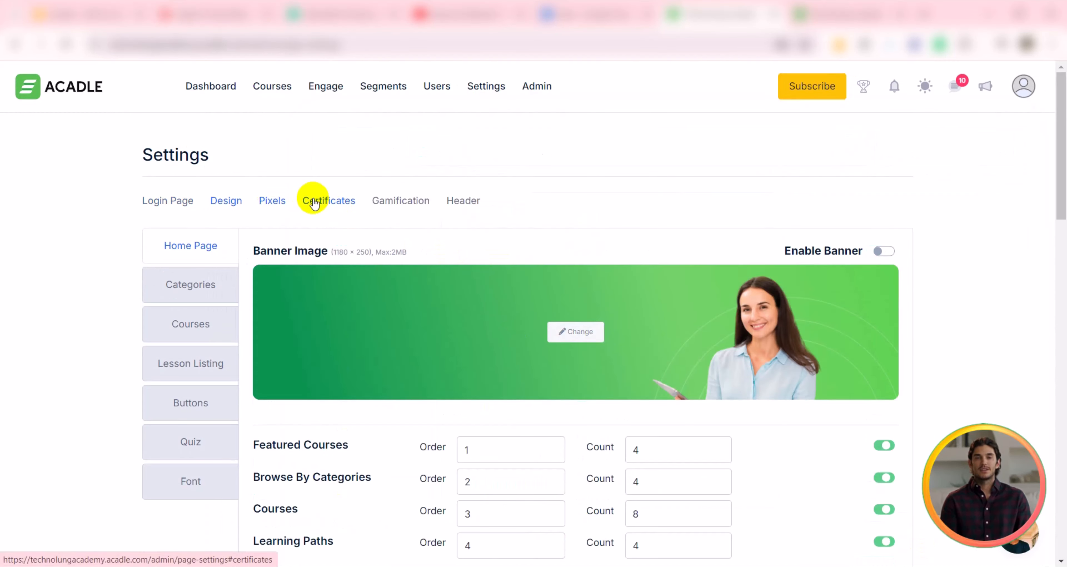
left_click(315, 201)
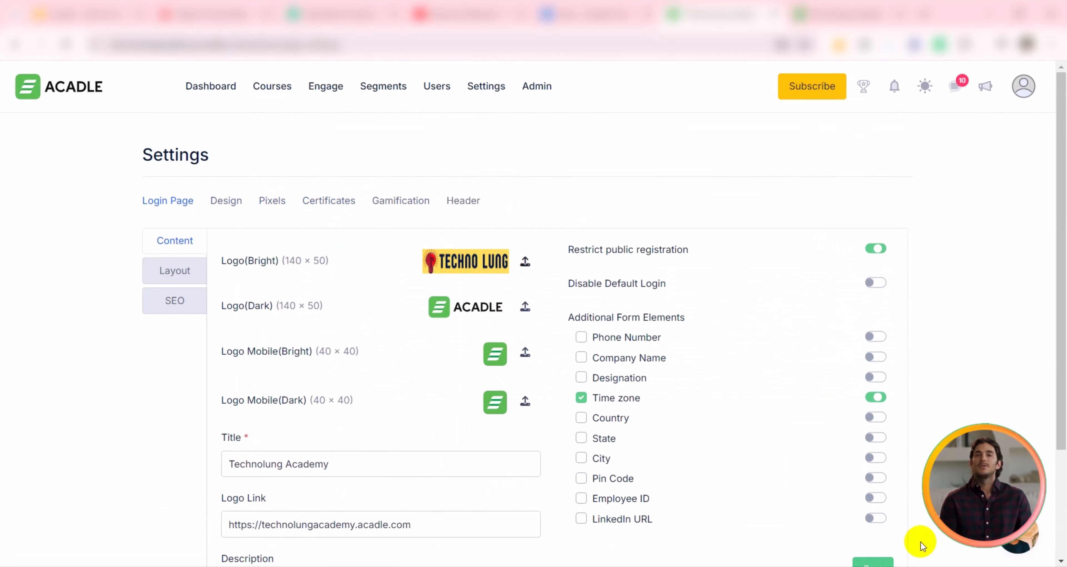
left_click(226, 201)
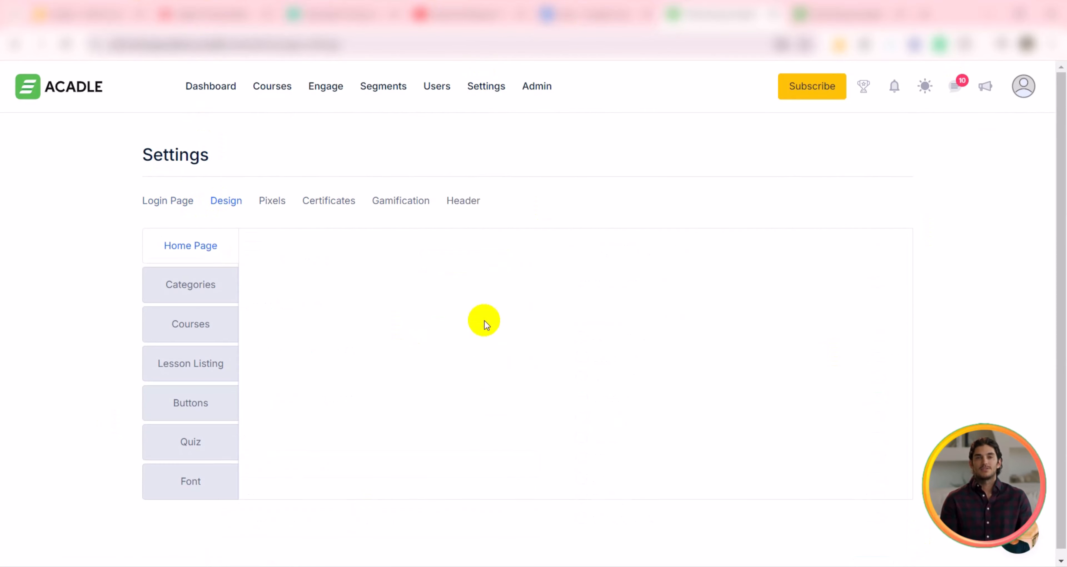
left_click(381, 202)
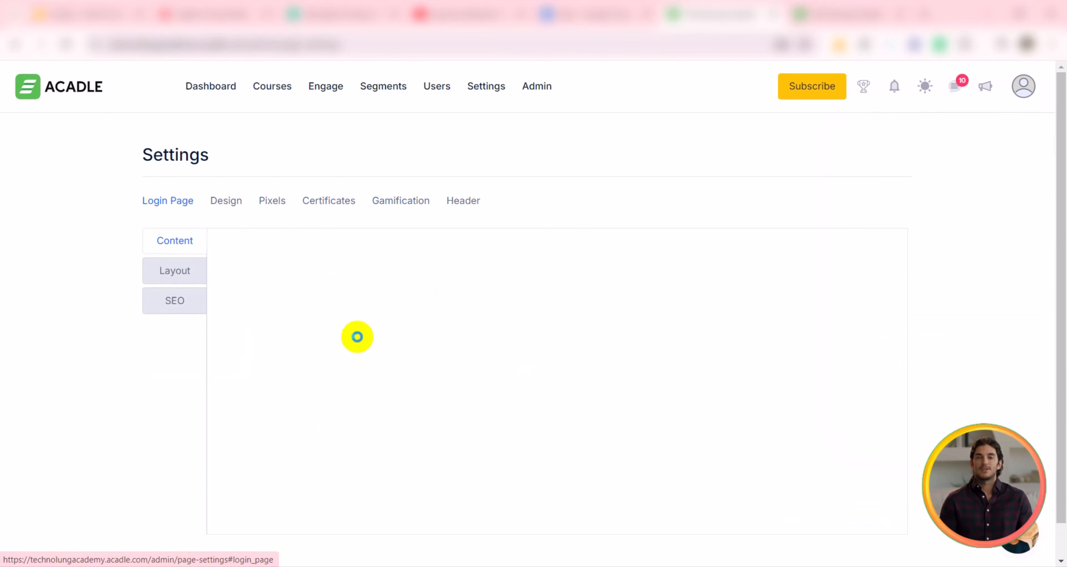
left_click(186, 231)
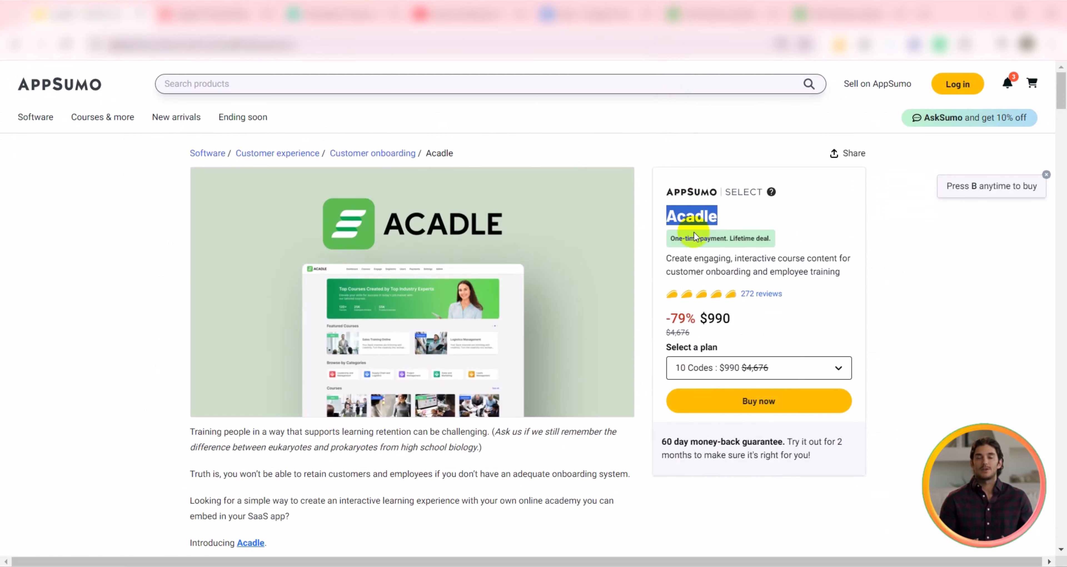
left_click(700, 368)
left_click(703, 396)
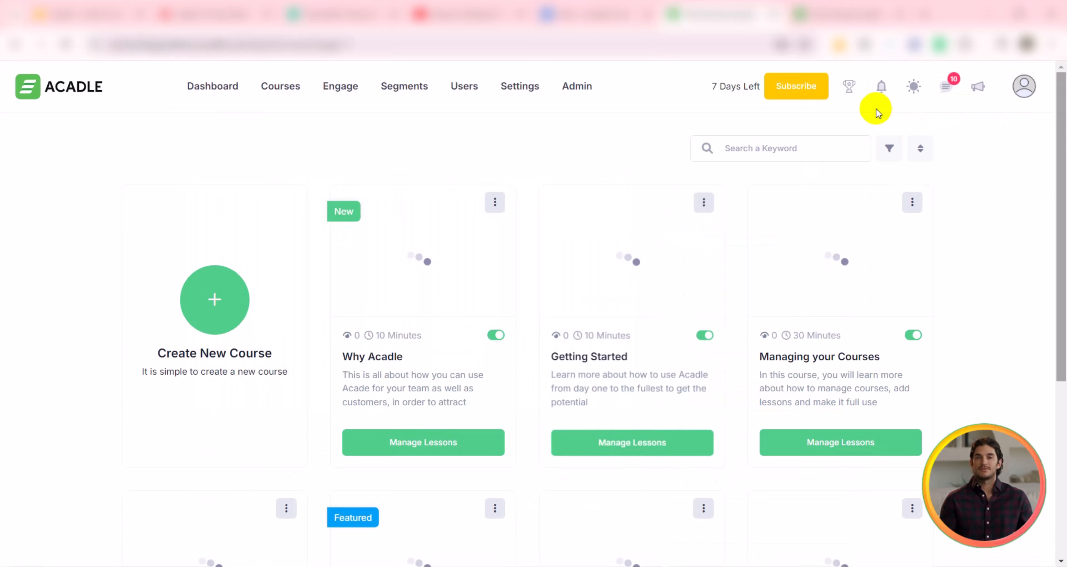
scroll(595, 265, "down", 6)
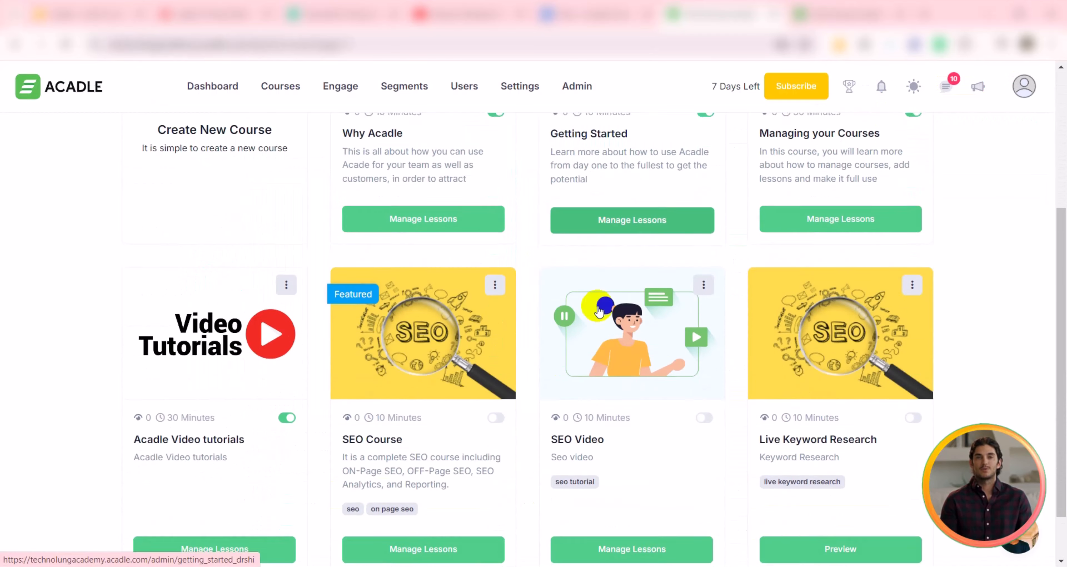
scroll(597, 306, "up", 5)
scroll(598, 306, "up", 2)
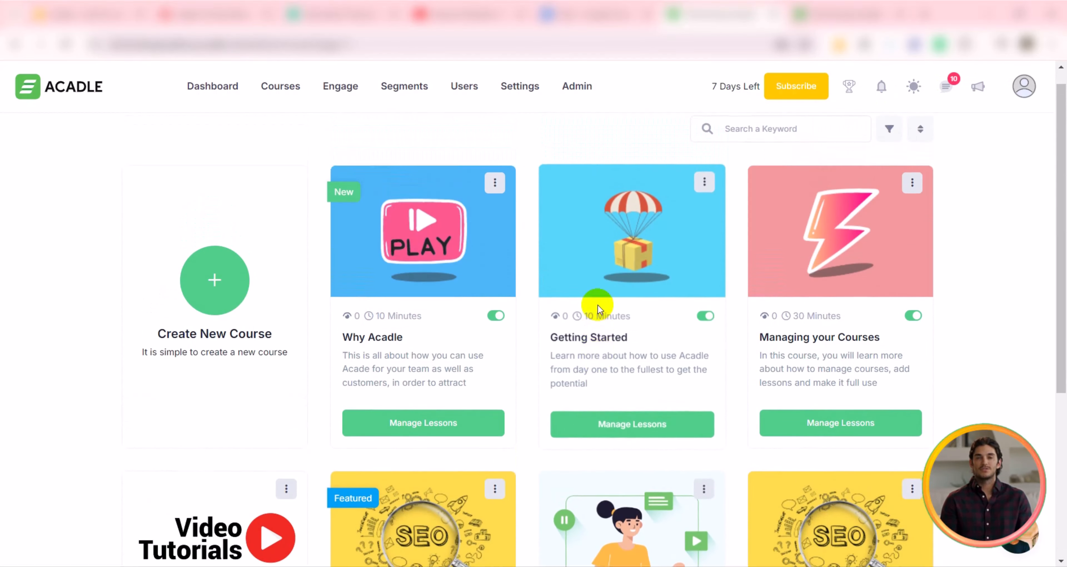
scroll(597, 306, "down", 5)
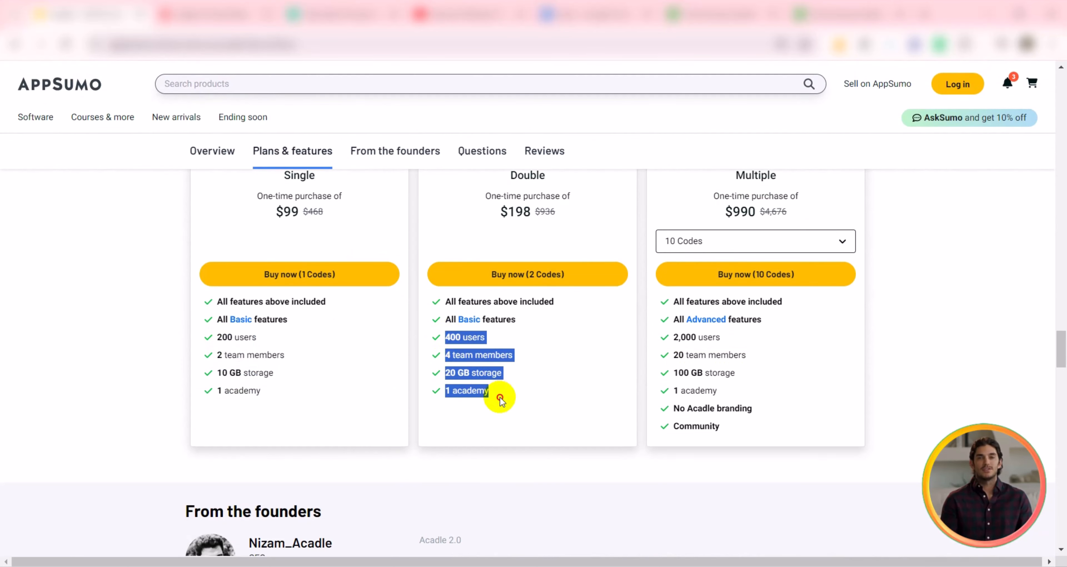
Step: Switch to the AppSumo Acadle deal page and compare the plans and overview features
left_click_drag(676, 343, 727, 431)
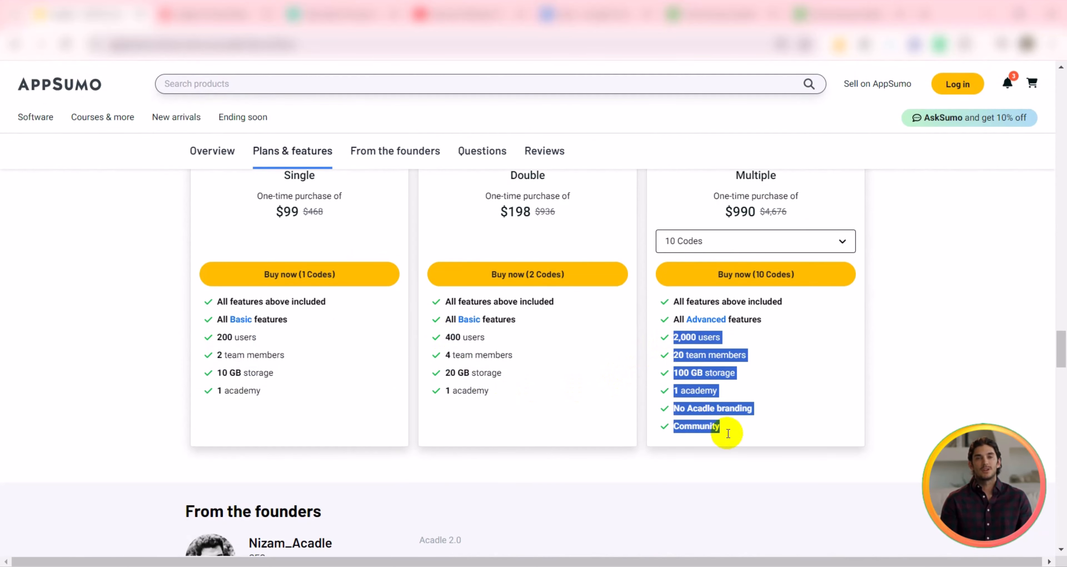
left_click(319, 365)
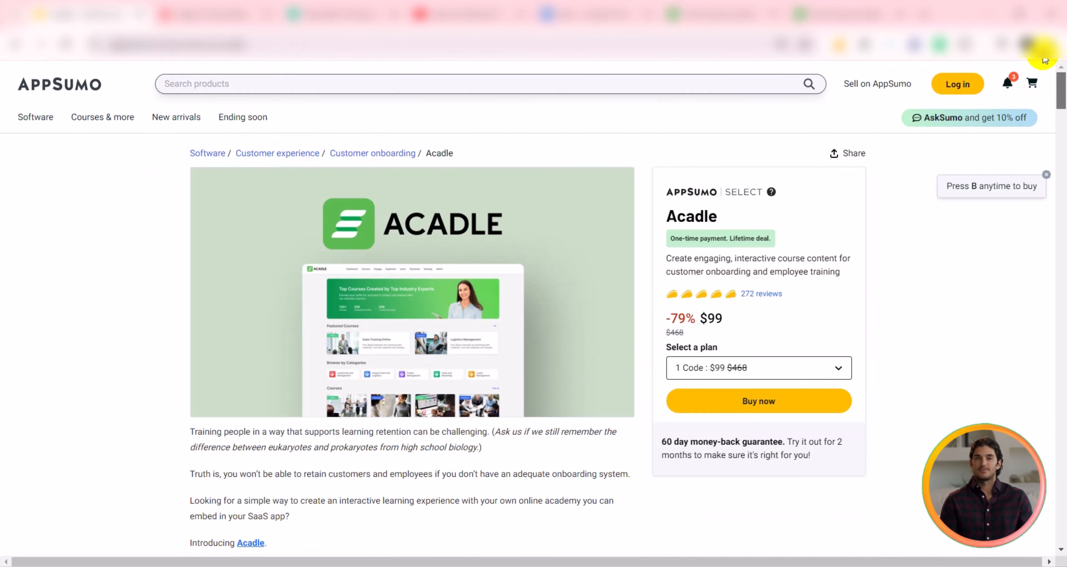
scroll(434, 255, "down", 10)
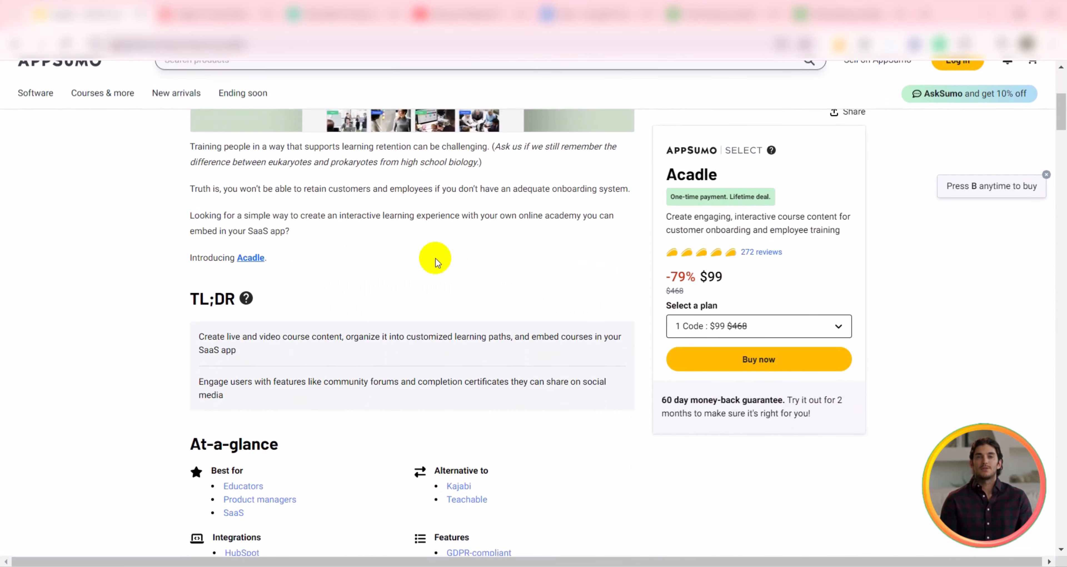
scroll(435, 259, "down", 15)
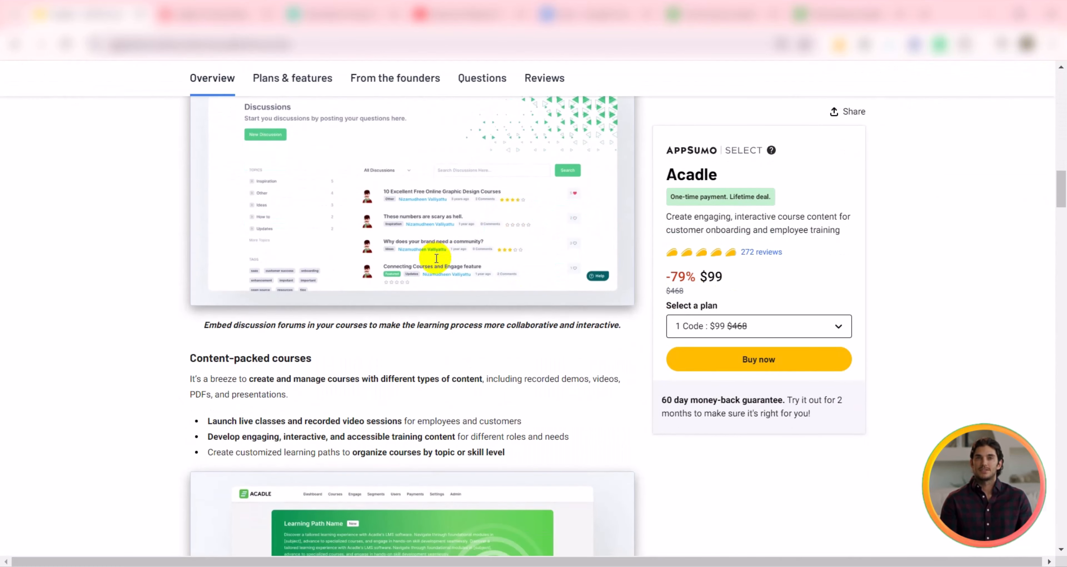
scroll(437, 258, "down", 5)
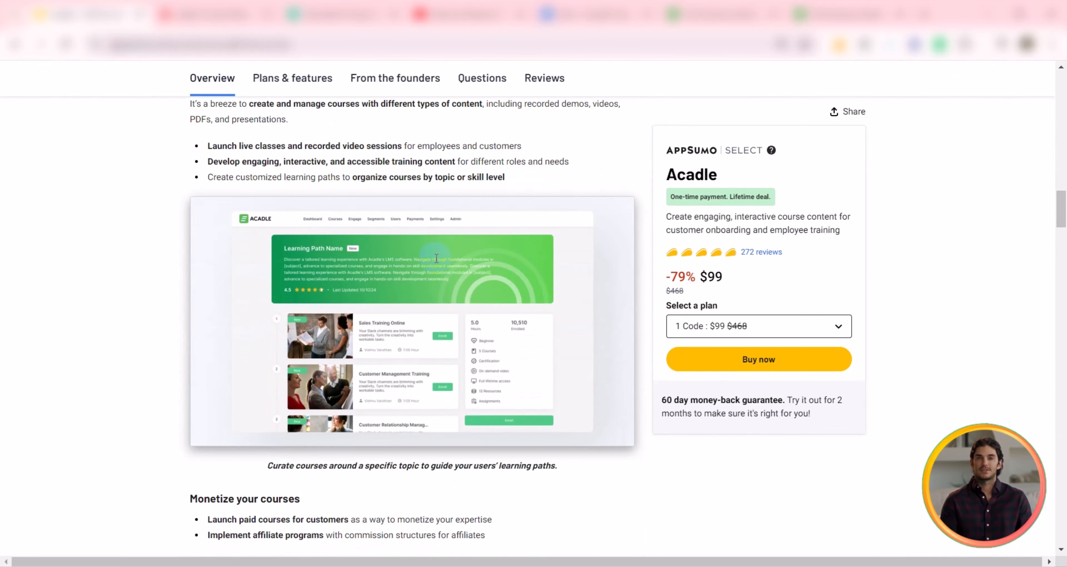
scroll(436, 258, "down", 9)
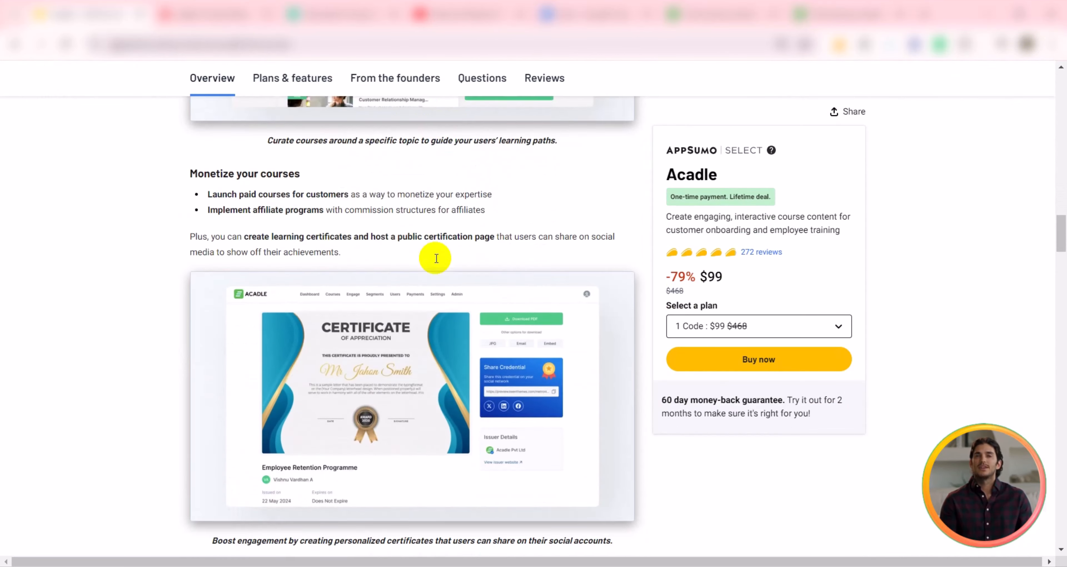
scroll(437, 258, "down", 6)
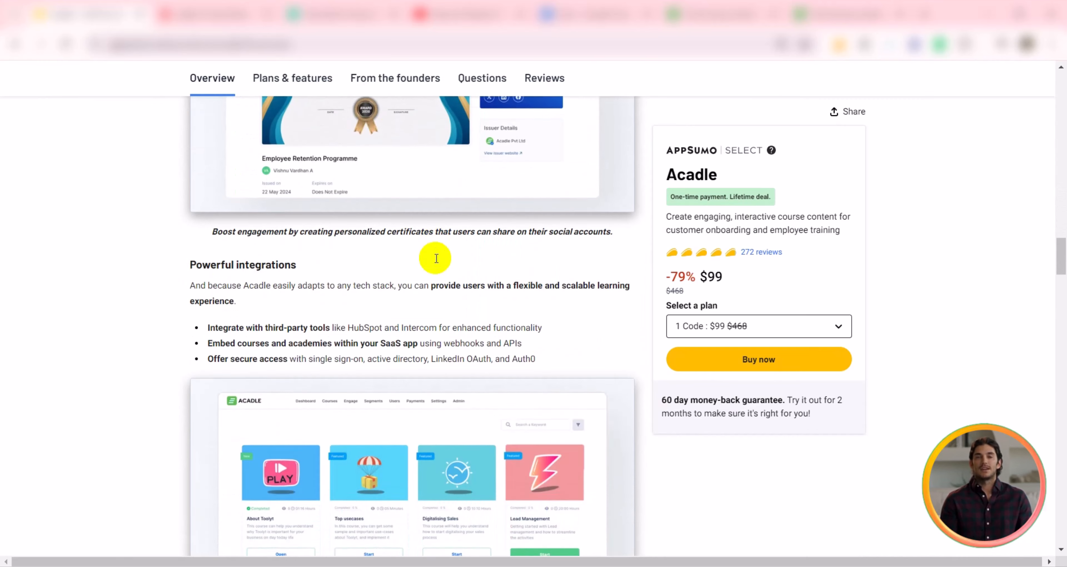
scroll(436, 258, "down", 2)
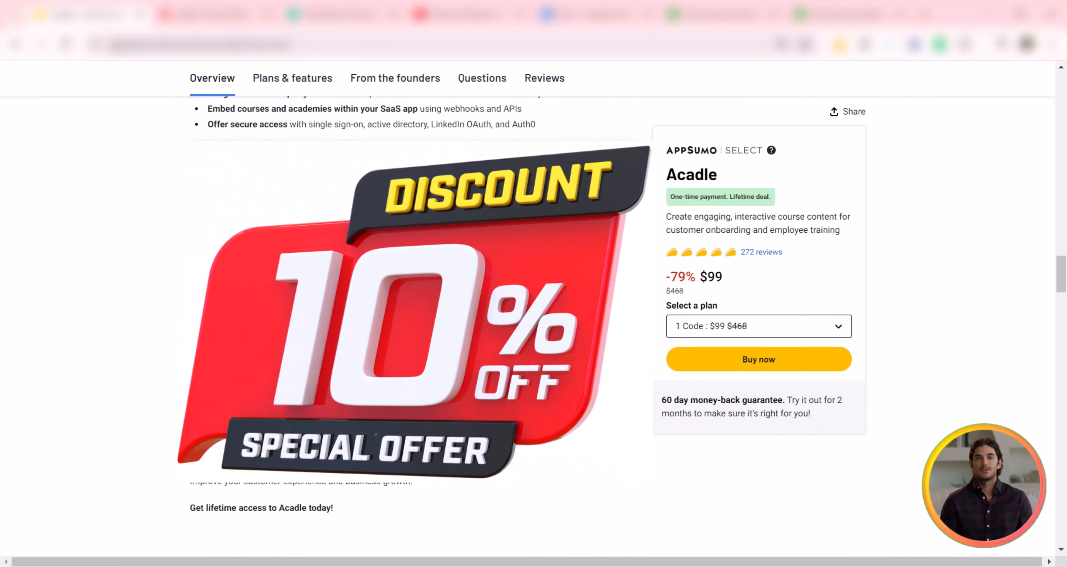
Step: Read through the plan terms and customer reviews on the AppSumo Acadle page
scroll(431, 257, "down", 5)
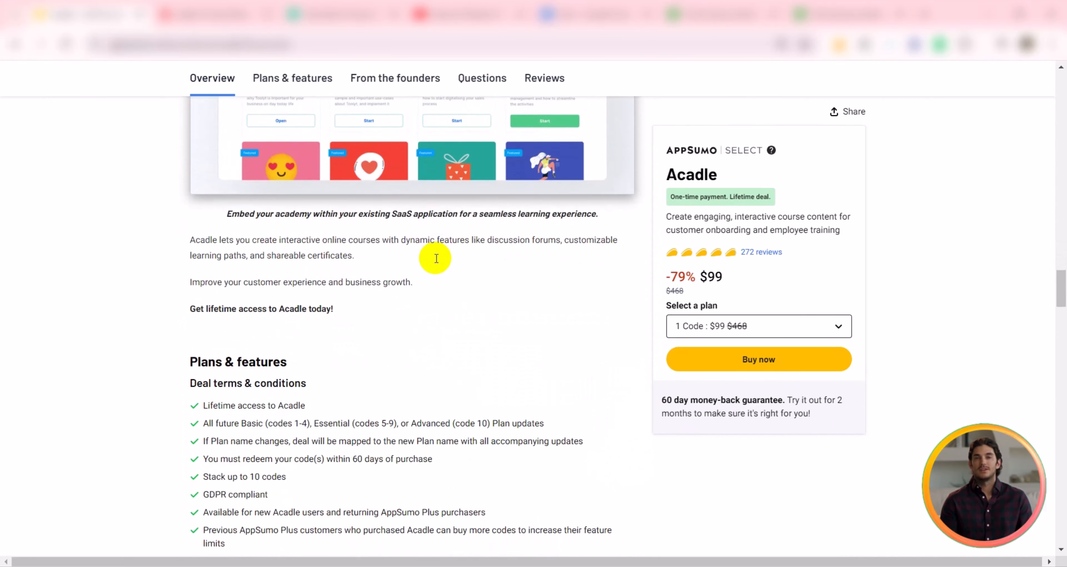
scroll(420, 258, "down", 2)
scroll(220, 291, "down", 20)
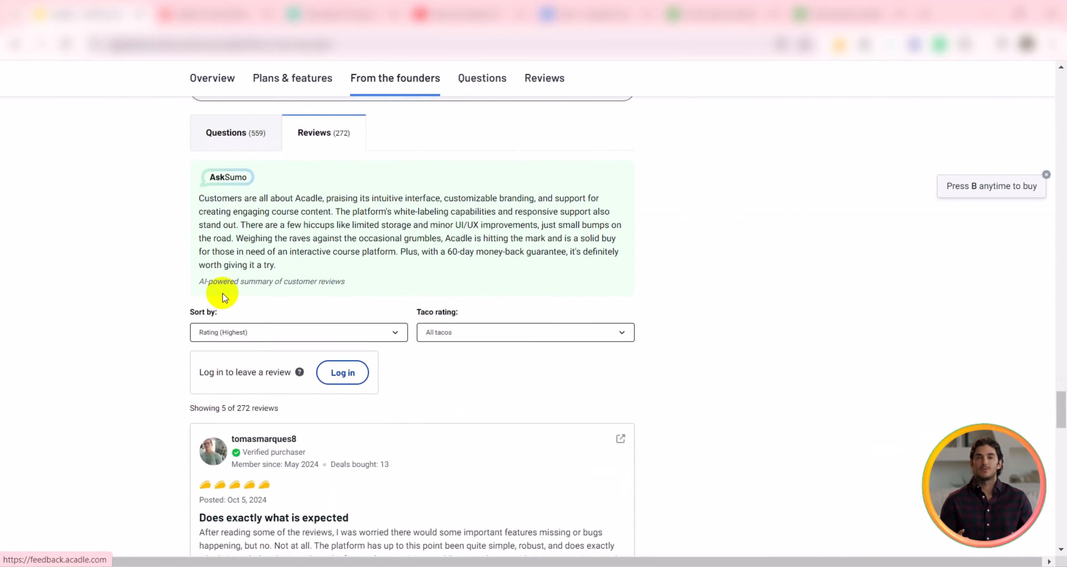
scroll(223, 295, "down", 20)
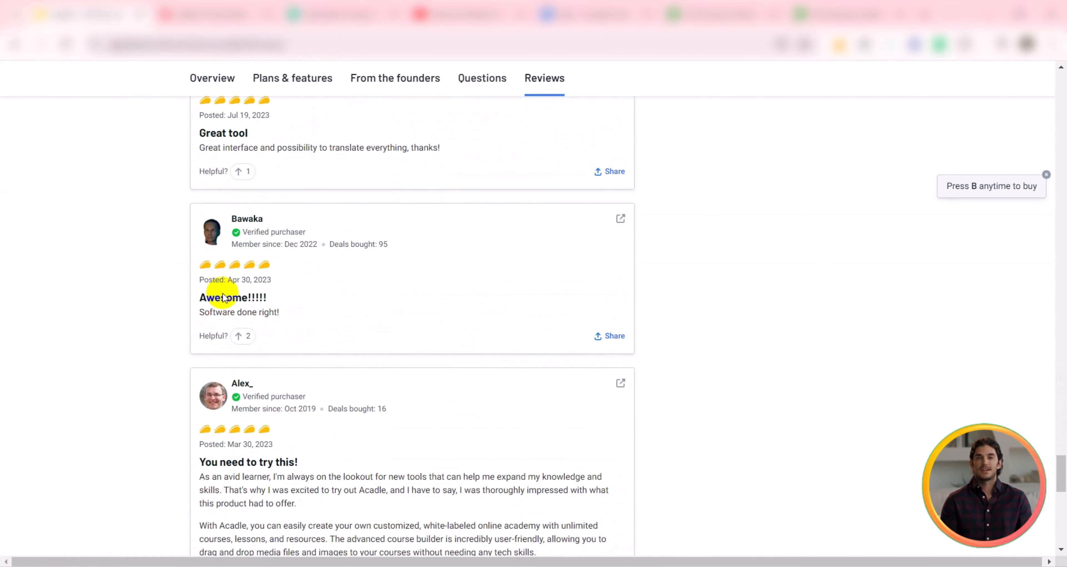
scroll(224, 295, "down", 12)
scroll(225, 294, "up", 20)
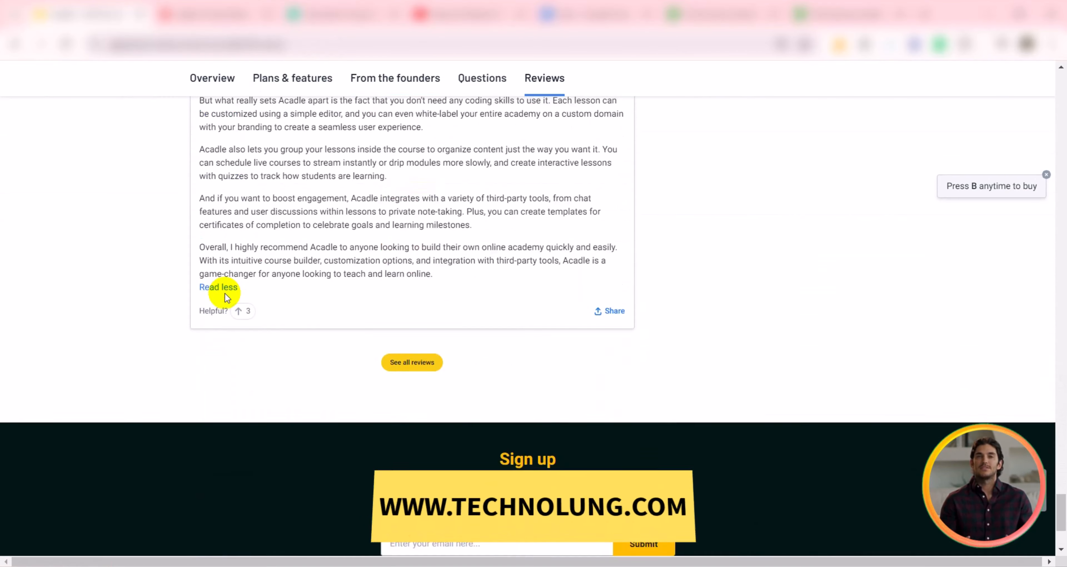
scroll(225, 295, "up", 4)
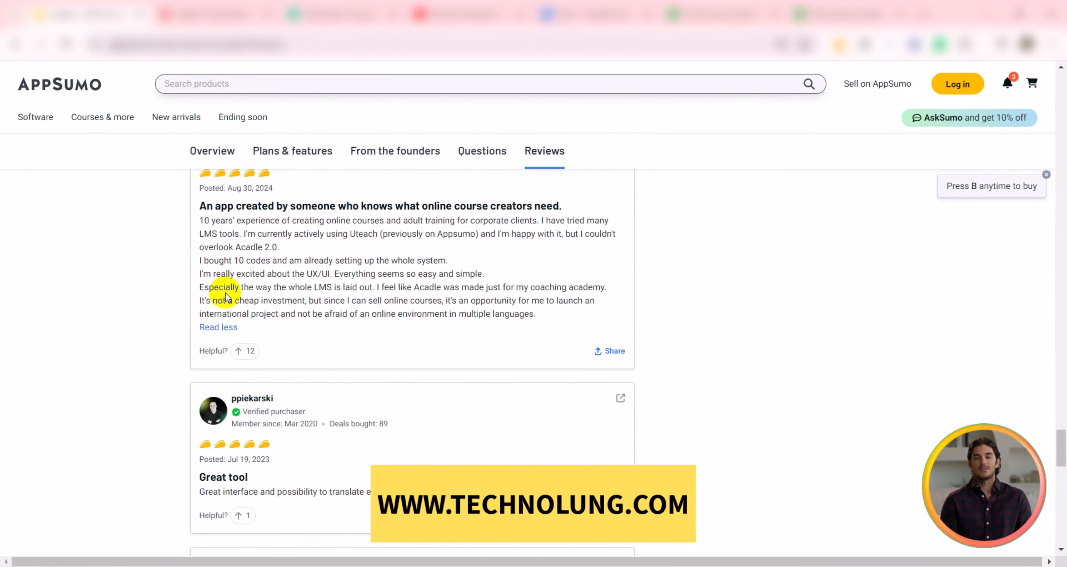